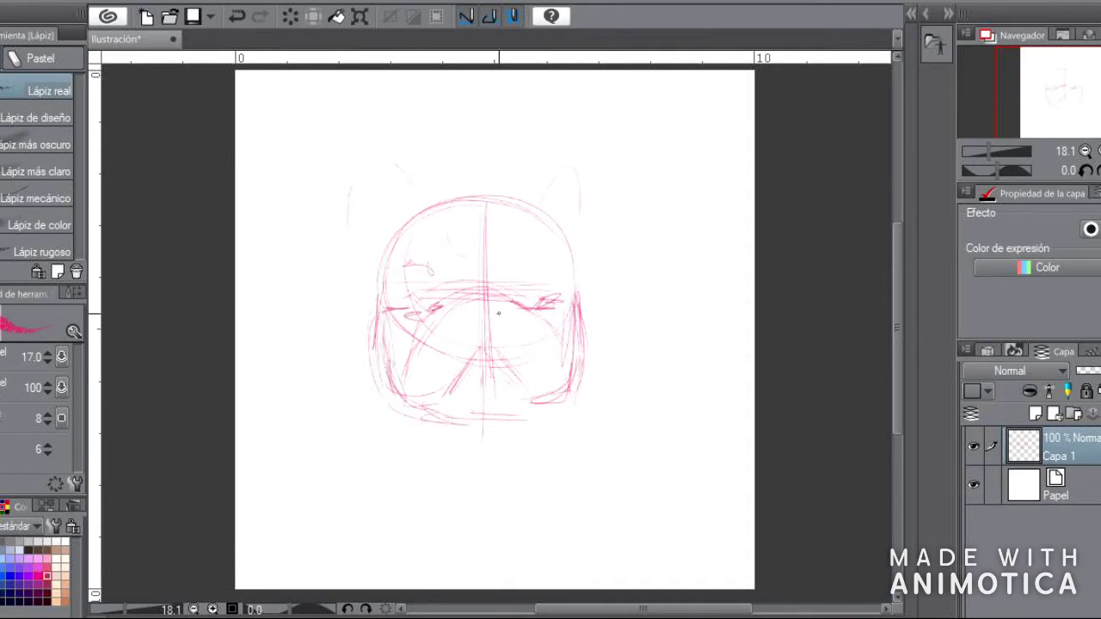
# Enlarge the rough bulldog sketch and lower its layer opacity to 51%.
pyautogui.hotkey('ctrl', 't')
pyautogui.moveTo(626, 467); pyautogui.dragTo(653, 494)
pyautogui.press('Return')
pyautogui.press('k')
pyautogui.moveTo(1096, 370); pyautogui.dragTo(1085, 371)
# Add a new layer with a vertical symmetry ruler down the page centre.
pyautogui.click(1035, 416)
pyautogui.press('u')
pyautogui.moveTo(497, 198); pyautogui.dragTo(497, 465)
pyautogui.press('p')
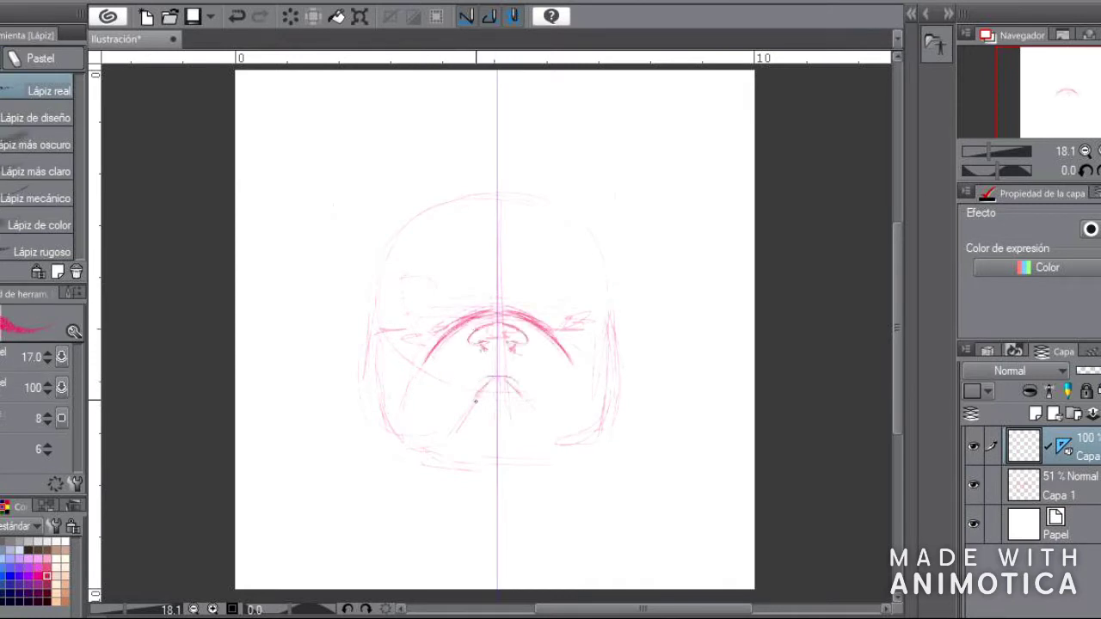
# Sketch the mirrored pink bulldog jaw, muzzle, head outline, brows, ears and eyes with Lápiz real.
pyautogui.moveTo(385, 412)
pyautogui.mouseDown()
pyautogui.moveTo(368, 351)
pyautogui.moveTo(449, 318)
pyautogui.mouseUp()
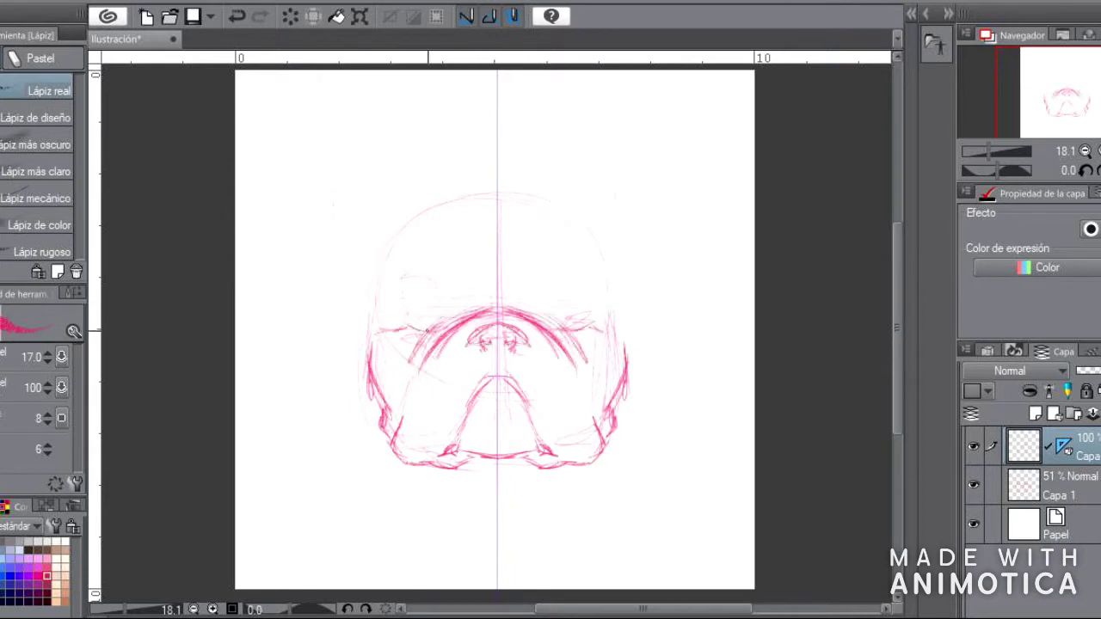
pyautogui.moveTo(379, 378)
pyautogui.mouseDown()
pyautogui.moveTo(374, 309)
pyautogui.moveTo(481, 241)
pyautogui.mouseUp()
pyautogui.moveTo(452, 301); pyautogui.dragTo(482, 331)
pyautogui.moveTo(425, 249)
pyautogui.mouseDown()
pyautogui.moveTo(396, 196)
pyautogui.moveTo(360, 334)
pyautogui.mouseUp()
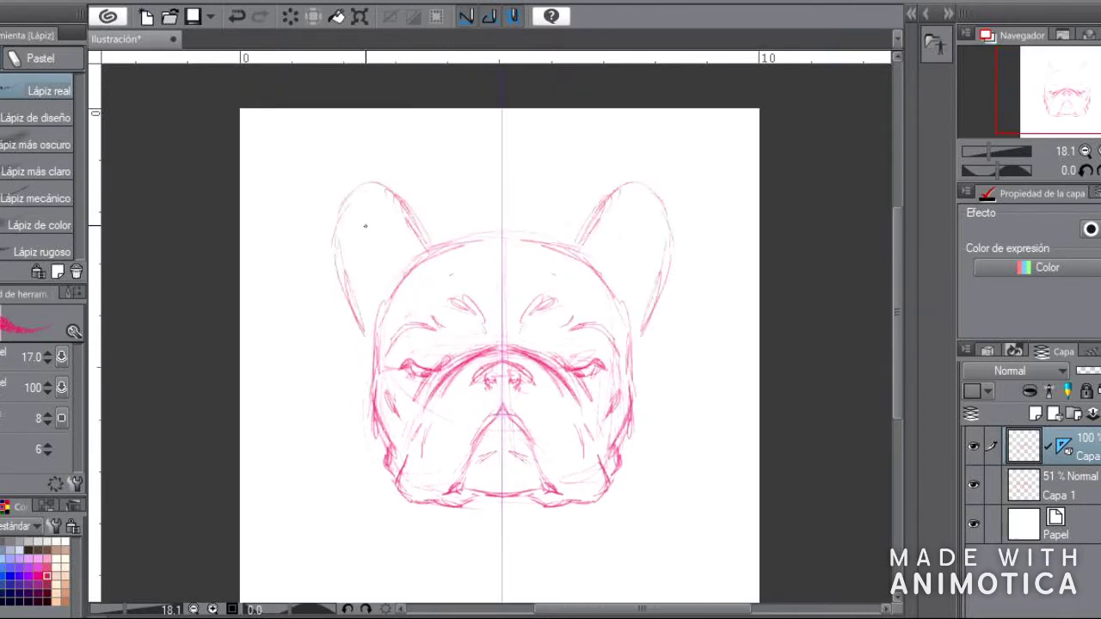
pyautogui.moveTo(367, 288); pyautogui.dragTo(354, 353)
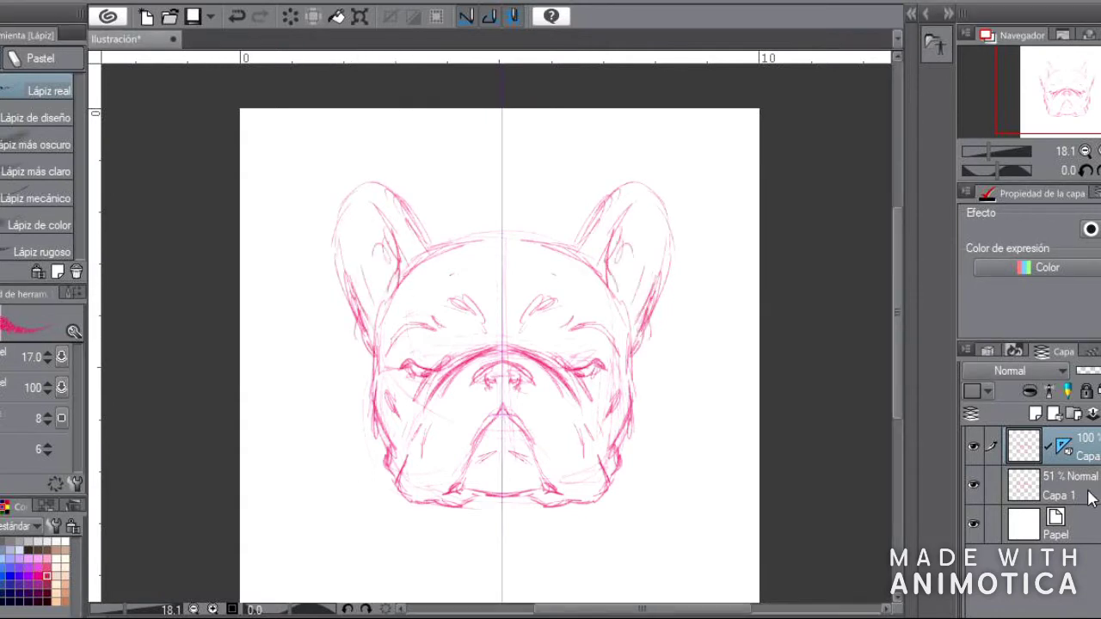
# Move the sketch layer below Capa 1, select the upper layer and reapply the vertical symmetry ruler.
pyautogui.moveTo(1023, 447); pyautogui.dragTo(1088, 504)
pyautogui.click(1000, 465)
pyautogui.click(1064, 486)
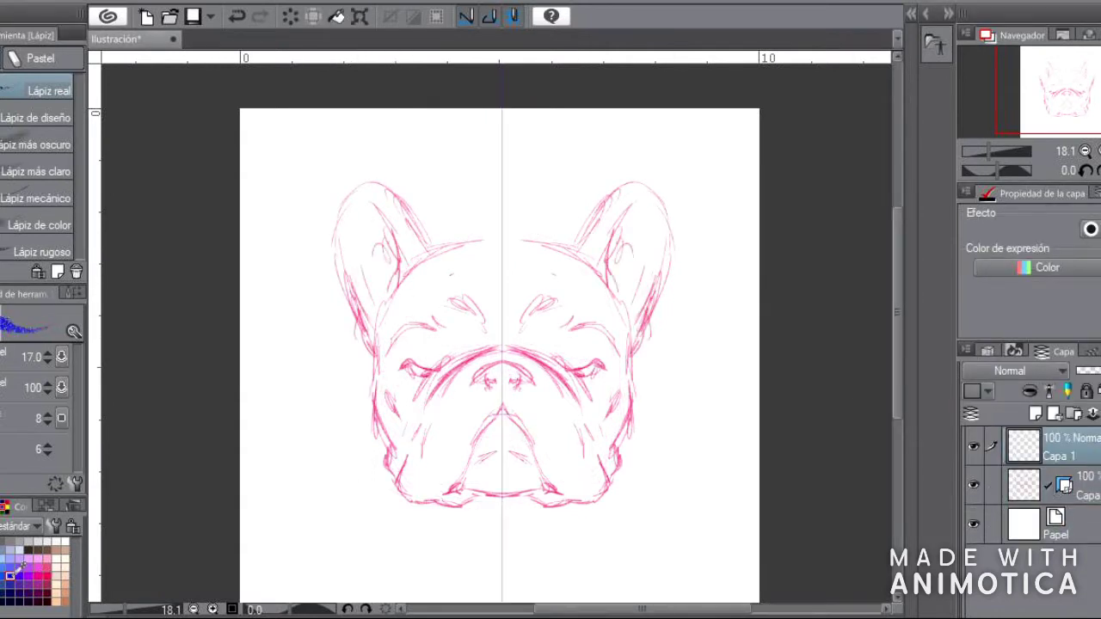
# Ink bold mirrored outlines of the head top, ears, cheeks and jaw with the G pen.
pyautogui.press('p')
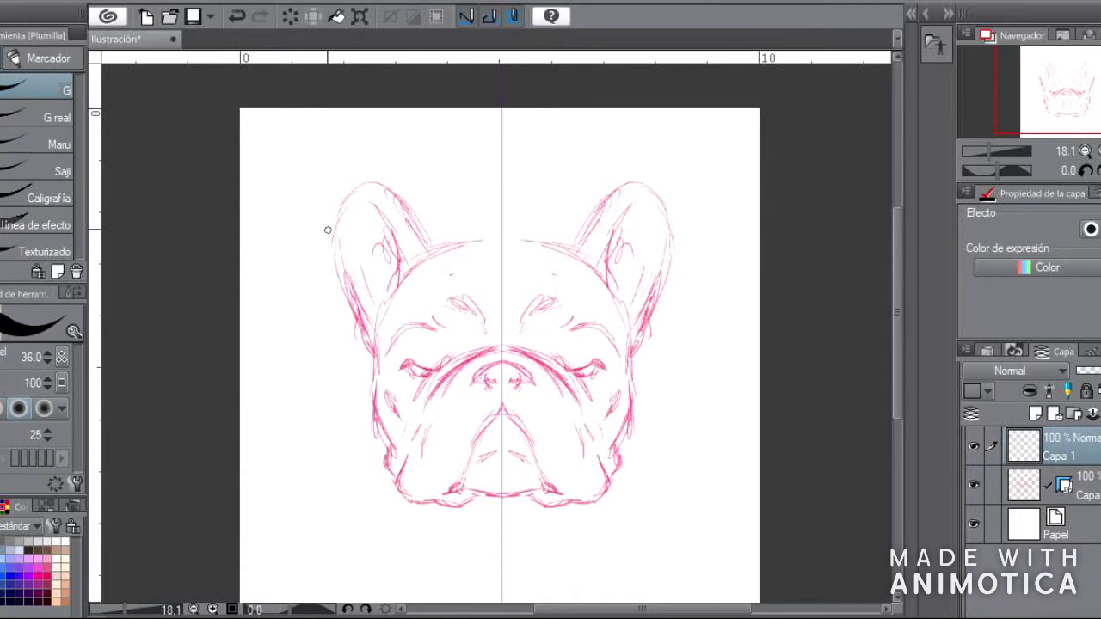
pyautogui.scroll(2, 327, 230)
pyautogui.moveTo(344, 262); pyautogui.dragTo(495, 206)
pyautogui.moveTo(391, 224); pyautogui.dragTo(269, 258)
pyautogui.moveTo(516, 344); pyautogui.dragTo(525, 249)
pyautogui.moveTo(292, 215)
pyautogui.mouseDown()
pyautogui.moveTo(316, 267)
pyautogui.moveTo(327, 411)
pyautogui.mouseUp()
pyautogui.moveTo(311, 314); pyautogui.dragTo(468, 395)
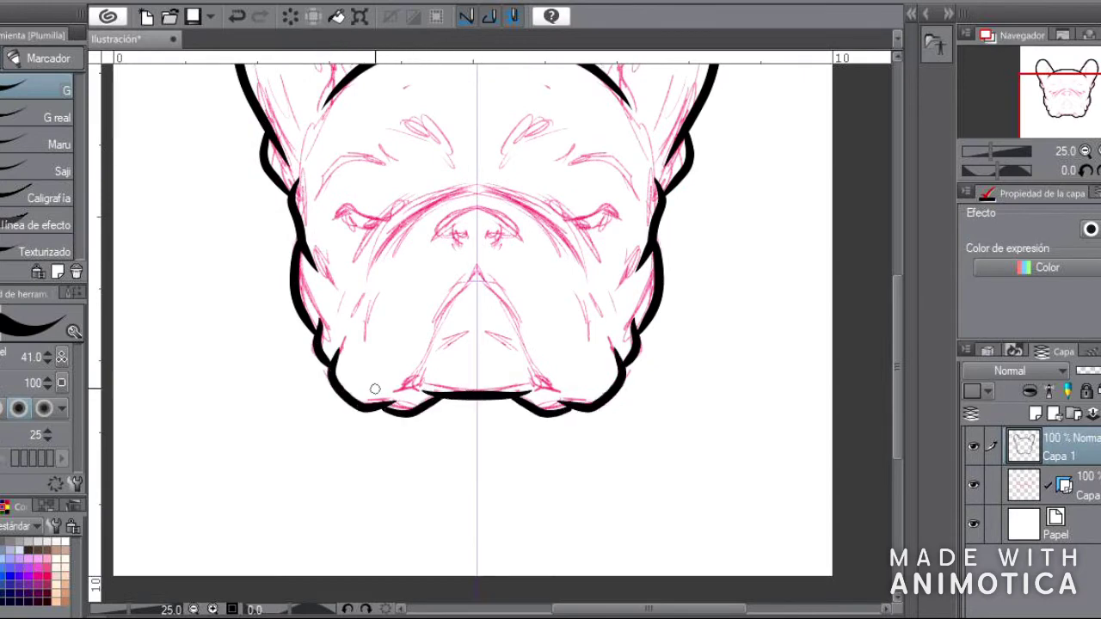
# Ink the chin triangle, nostrils, cheek lines and arc over the nose, undoing the under-eye strokes.
pyautogui.moveTo(476, 274); pyautogui.dragTo(403, 387)
pyautogui.moveTo(442, 282); pyautogui.dragTo(393, 368)
pyautogui.moveTo(411, 320); pyautogui.dragTo(415, 295)
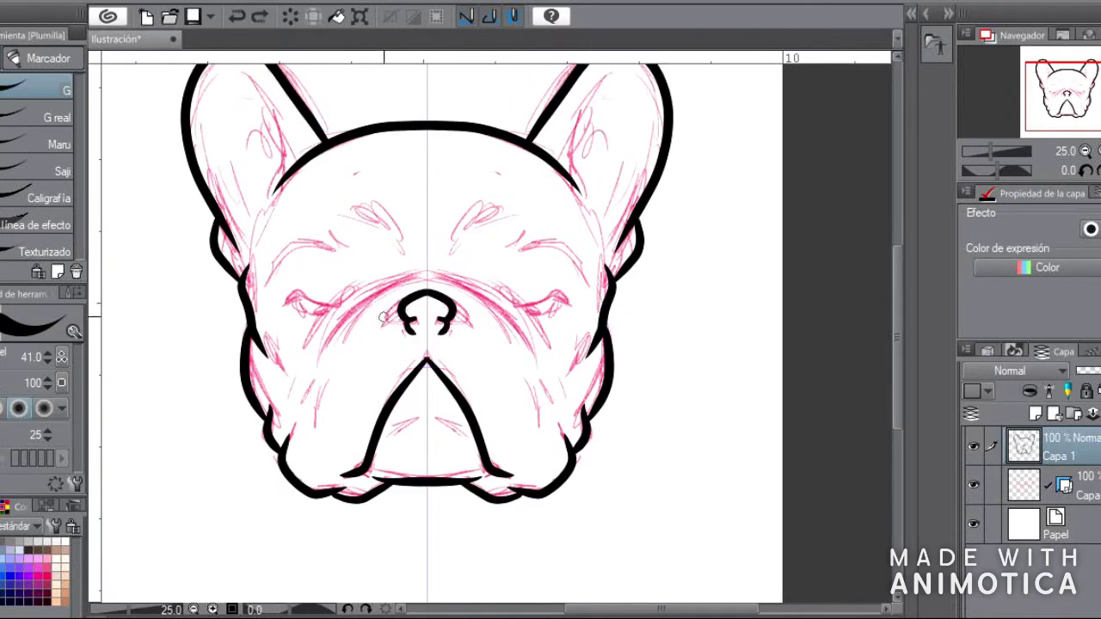
pyautogui.moveTo(322, 392); pyautogui.dragTo(310, 451)
pyautogui.moveTo(335, 353)
pyautogui.mouseDown()
pyautogui.moveTo(320, 405)
pyautogui.moveTo(426, 273)
pyautogui.mouseUp()
pyautogui.moveTo(356, 346); pyautogui.dragTo(389, 320)
pyautogui.hotkey('ctrl', 'z')
# Ink the closed eyes, arched brows, forehead wrinkles and outer cheek strokes.
pyautogui.moveTo(310, 302)
pyautogui.mouseDown()
pyautogui.moveTo(391, 268)
pyautogui.moveTo(402, 344)
pyautogui.mouseUp()
pyautogui.moveTo(342, 279); pyautogui.dragTo(315, 336)
pyautogui.moveTo(401, 344); pyautogui.dragTo(401, 305)
pyautogui.moveTo(352, 358); pyautogui.dragTo(345, 404)
pyautogui.moveTo(466, 441); pyautogui.dragTo(500, 373)
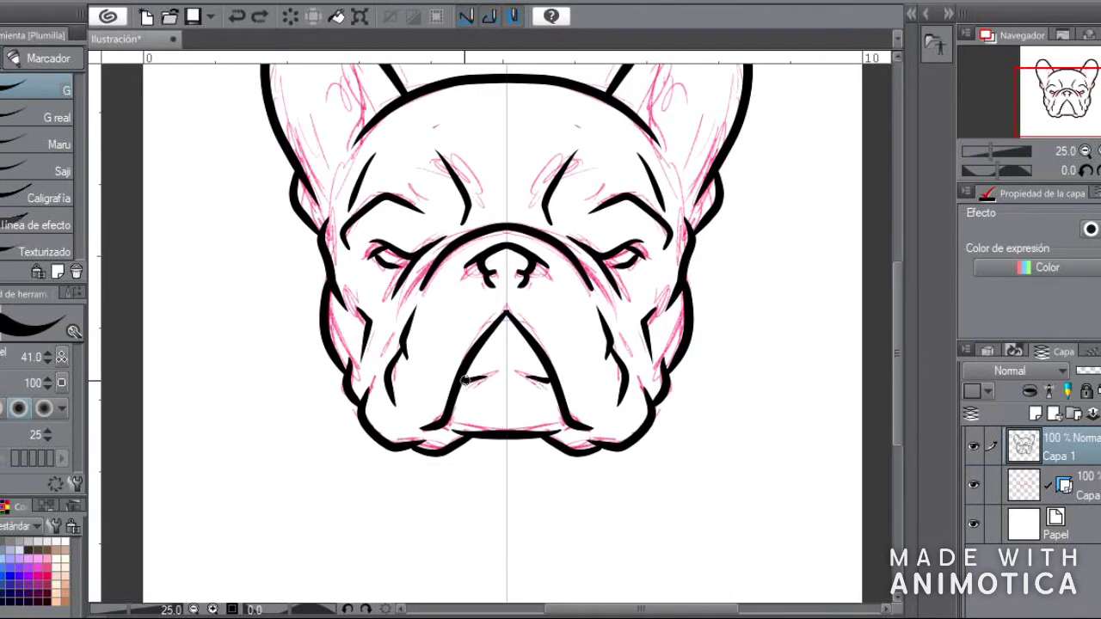
pyautogui.moveTo(426, 347); pyautogui.dragTo(428, 561)
pyautogui.moveTo(487, 396); pyautogui.dragTo(477, 363)
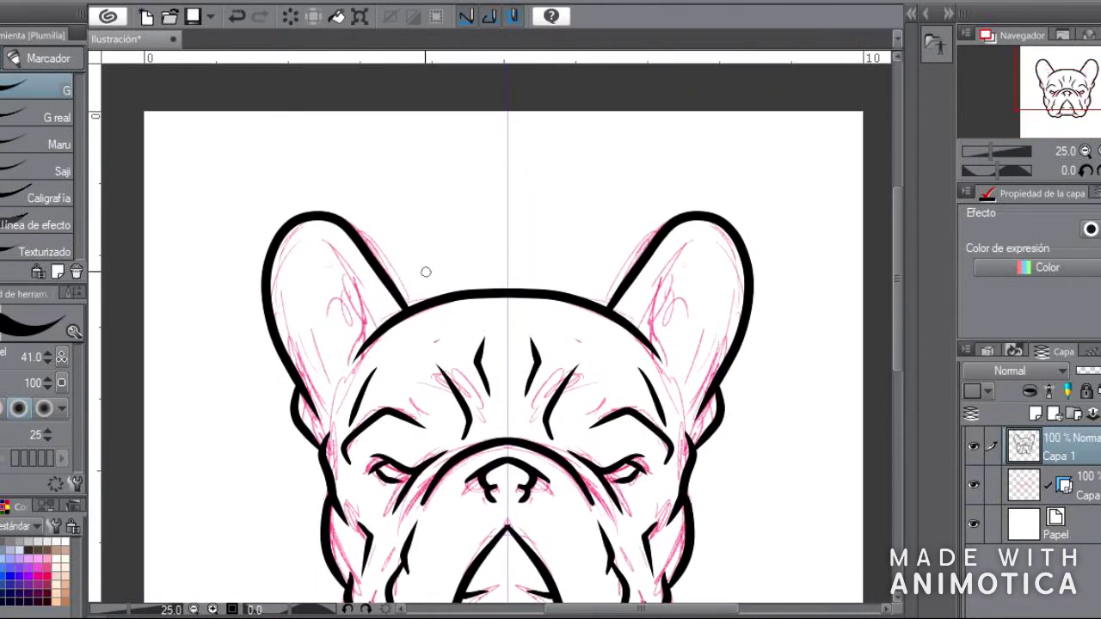
# Ink the inner-ear lines, erase the joined lower nose and extend the chin triangle's corners.
pyautogui.moveTo(293, 331); pyautogui.dragTo(335, 388)
pyautogui.moveTo(370, 318); pyautogui.dragTo(313, 249)
pyautogui.moveTo(505, 572); pyautogui.dragTo(401, 322)
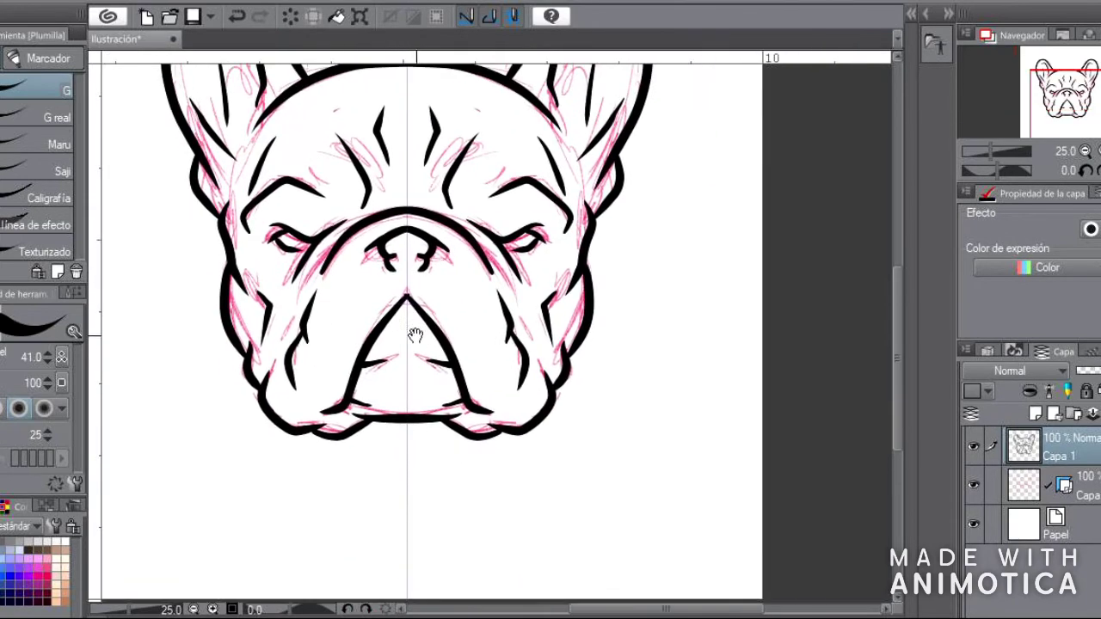
pyautogui.scroll(2, 402, 322)
pyautogui.scroll(1, 310, 307)
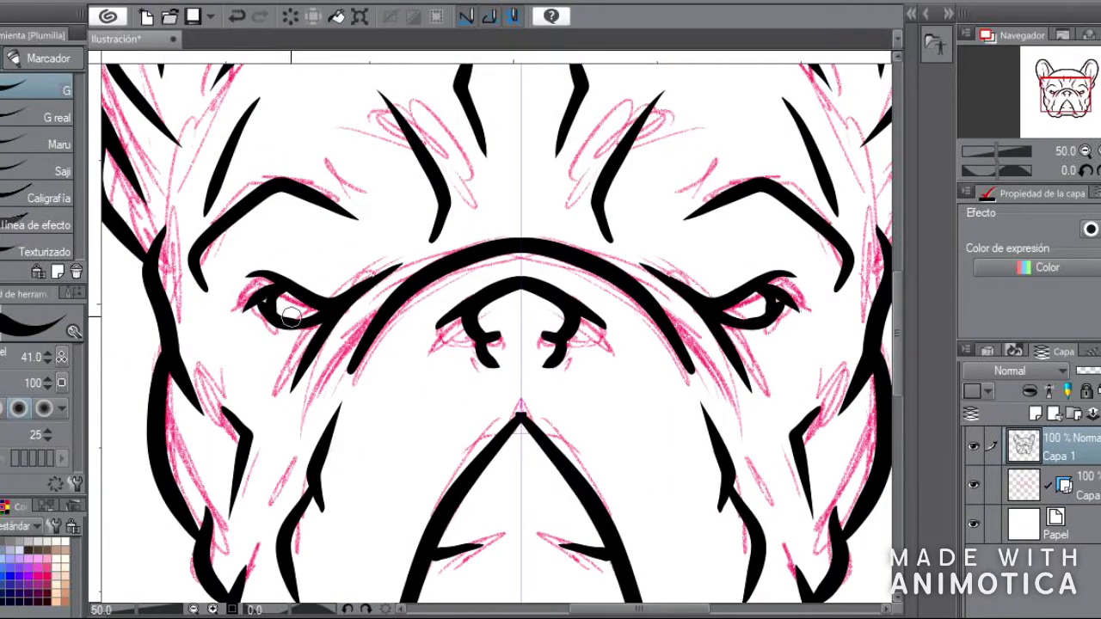
pyautogui.scroll(-1, 297, 309)
pyautogui.moveTo(297, 309); pyautogui.dragTo(206, 250)
pyautogui.moveTo(411, 240); pyautogui.dragTo(402, 214)
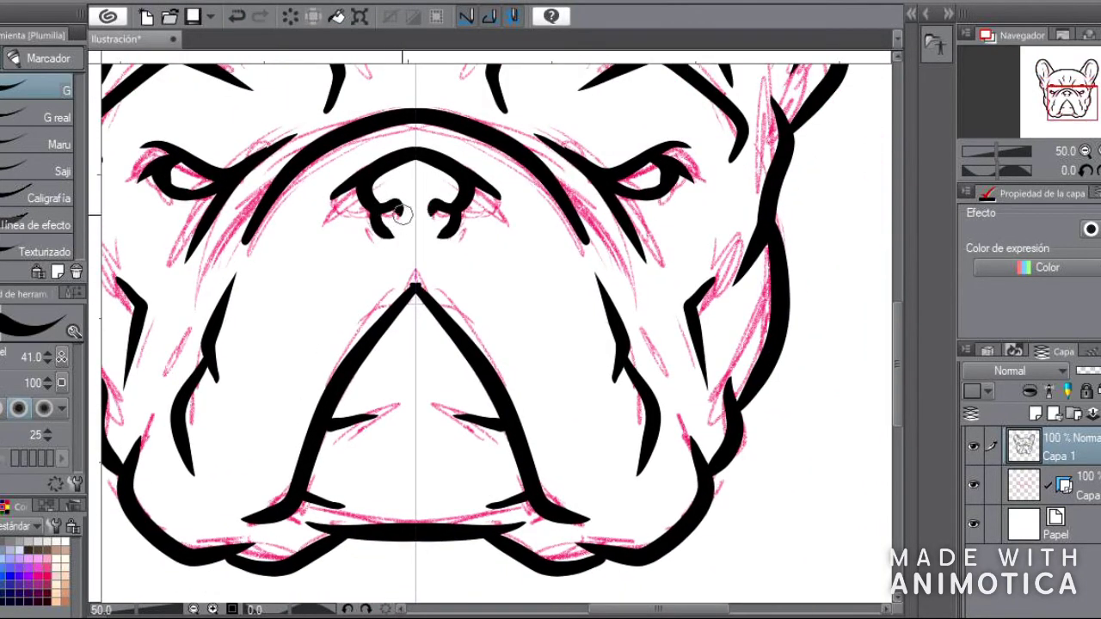
pyautogui.moveTo(320, 498)
pyautogui.mouseDown()
pyautogui.moveTo(364, 494)
pyautogui.moveTo(290, 498)
pyautogui.moveTo(326, 434)
pyautogui.moveTo(317, 443)
pyautogui.mouseUp()
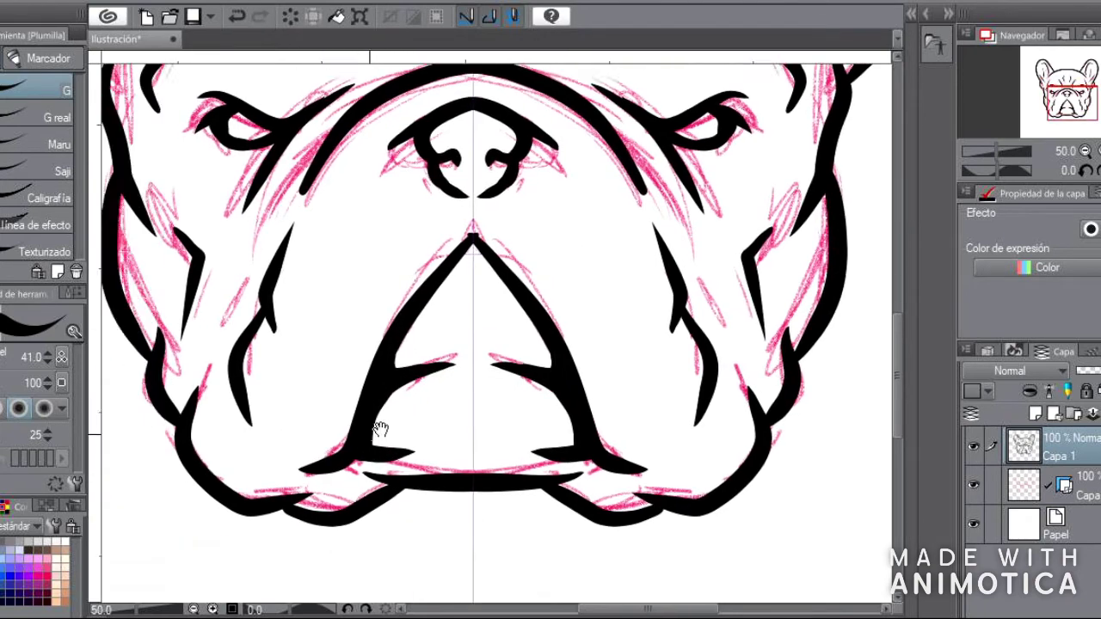
# Delete the pink sketch layer, leaving only the black line art.
pyautogui.hotkey('ctrl', '-')
pyautogui.press('Delete')
pyautogui.press('Return')
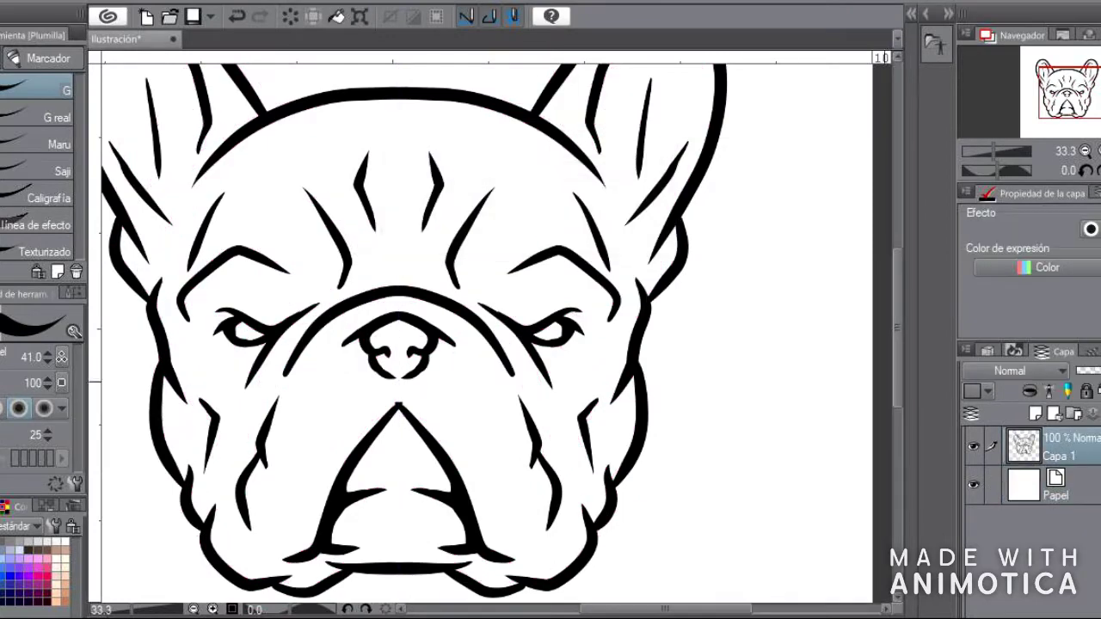
# Redraw the nose-to-mouth line thicker and add a new layer for shadows.
pyautogui.hotkey('ctrl', '+')
pyautogui.hotkey('ctrl', '+')
pyautogui.moveTo(364, 233); pyautogui.dragTo(361, 343)
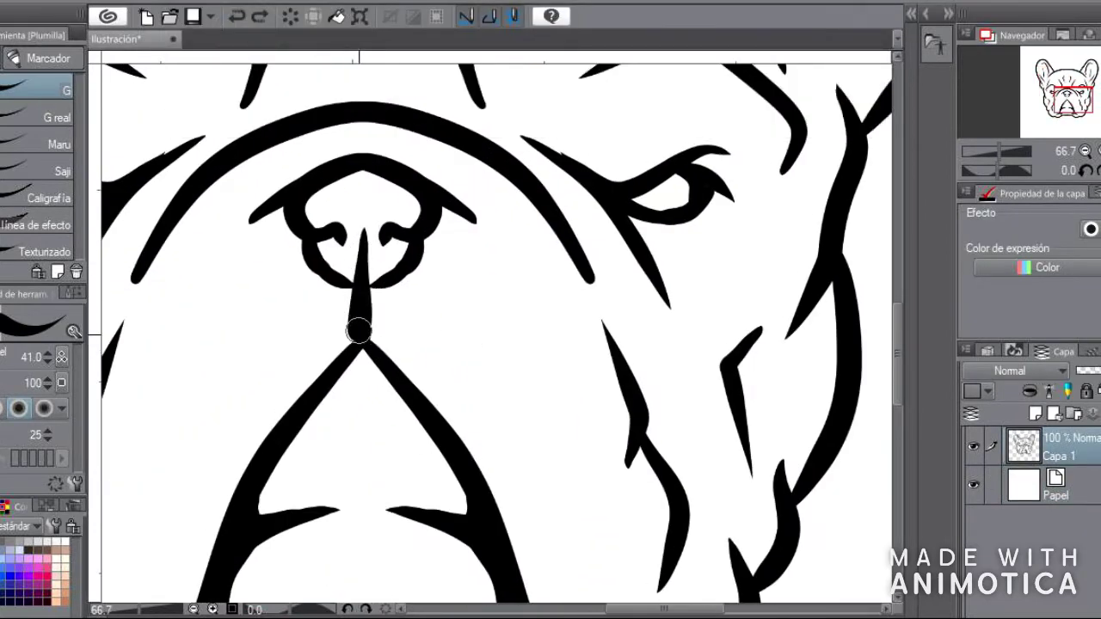
pyautogui.moveTo(363, 297); pyautogui.dragTo(356, 344)
pyautogui.moveTo(401, 388)
pyautogui.mouseDown()
pyautogui.moveTo(344, 246)
pyautogui.moveTo(430, 307)
pyautogui.moveTo(590, 282)
pyautogui.moveTo(483, 142)
pyautogui.mouseUp()
pyautogui.scroll(-3, 508, 393)
pyautogui.hotkey('ctrl', 'shift', 'n')
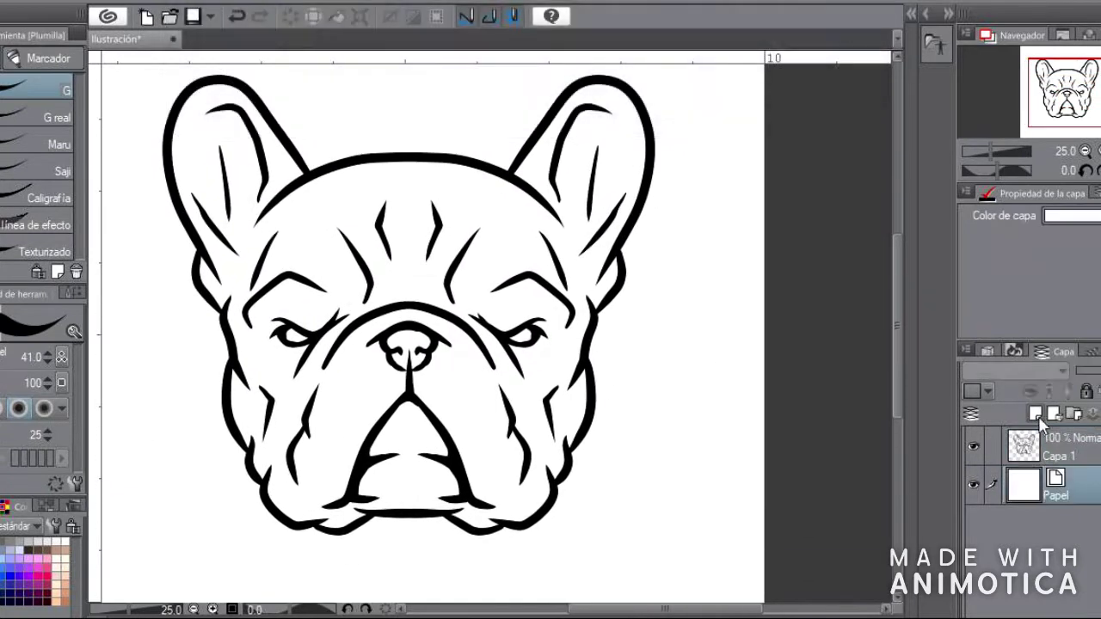
pyautogui.scroll(3, 433, 314)
# Paint solid black shadow over the left cheek and along the muzzle lines.
pyautogui.moveTo(480, 220); pyautogui.dragTo(469, 241)
pyautogui.moveTo(196, 303)
pyautogui.mouseDown()
pyautogui.moveTo(216, 387)
pyautogui.moveTo(253, 369)
pyautogui.moveTo(258, 494)
pyautogui.moveTo(222, 453)
pyautogui.moveTo(198, 310)
pyautogui.mouseUp()
pyautogui.moveTo(352, 336); pyautogui.dragTo(318, 261)
pyautogui.moveTo(378, 147)
pyautogui.mouseDown()
pyautogui.moveTo(275, 352)
pyautogui.moveTo(318, 262)
pyautogui.mouseUp()
pyautogui.moveTo(250, 484)
pyautogui.mouseDown()
pyautogui.moveTo(285, 330)
pyautogui.moveTo(246, 459)
pyautogui.moveTo(266, 336)
pyautogui.moveTo(233, 412)
pyautogui.mouseUp()
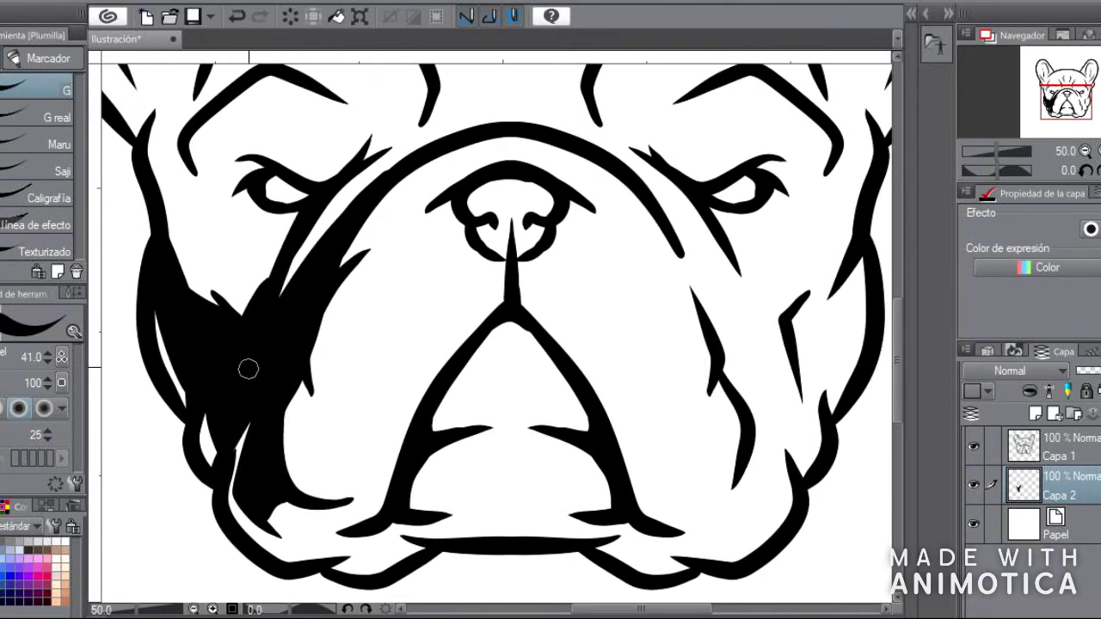
pyautogui.moveTo(300, 412)
pyautogui.mouseDown()
pyautogui.moveTo(294, 423)
pyautogui.moveTo(221, 275)
pyautogui.moveTo(249, 334)
pyautogui.mouseUp()
pyautogui.scroll(3, 243, 320)
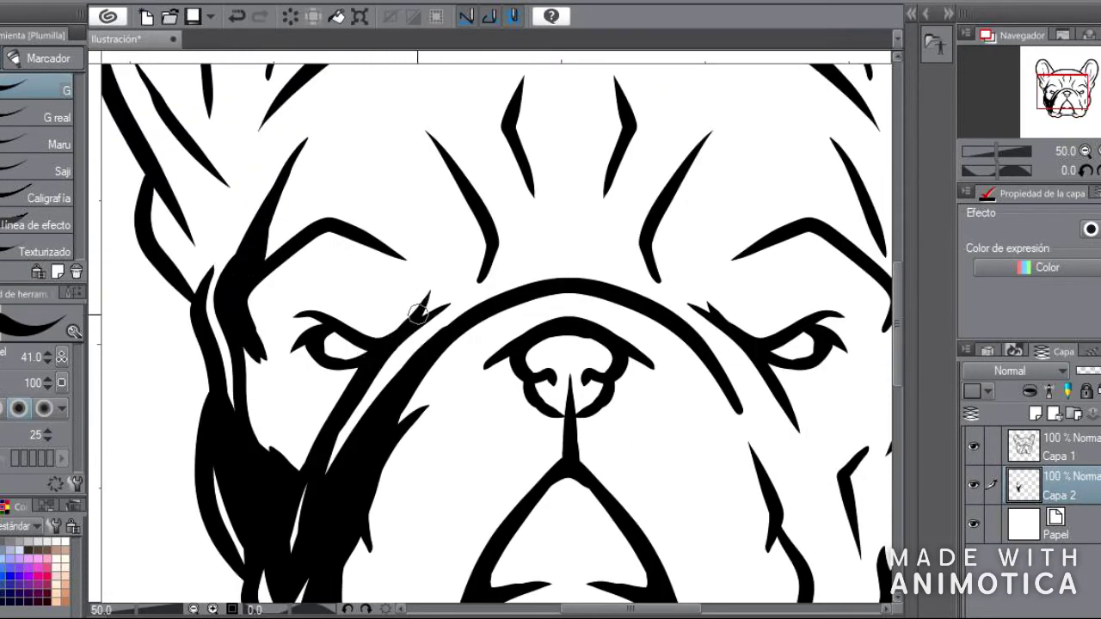
# Fill black shadow up to the left brow and around the left eye.
pyautogui.moveTo(322, 228)
pyautogui.mouseDown()
pyautogui.moveTo(258, 340)
pyautogui.moveTo(339, 249)
pyautogui.mouseUp()
pyautogui.moveTo(391, 331); pyautogui.dragTo(337, 231)
pyautogui.moveTo(328, 314); pyautogui.dragTo(279, 353)
pyautogui.scroll(-1, 284, 310)
pyautogui.moveTo(246, 310)
pyautogui.mouseDown()
pyautogui.moveTo(275, 412)
pyautogui.moveTo(375, 329)
pyautogui.moveTo(302, 313)
pyautogui.mouseUp()
pyautogui.moveTo(318, 365); pyautogui.dragTo(303, 392)
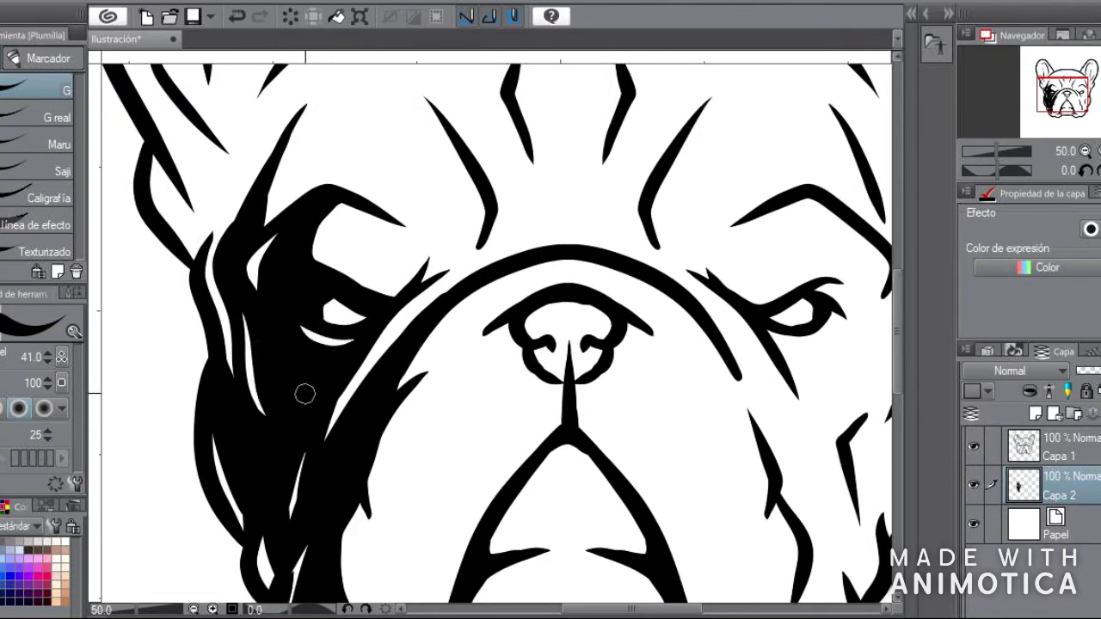
pyautogui.scroll(5, 352, 393)
# Paint black from the left ear down to the eye and inside the ear edge.
pyautogui.moveTo(414, 251); pyautogui.dragTo(353, 395)
pyautogui.scroll(2, 284, 397)
pyautogui.moveTo(270, 401)
pyautogui.mouseDown()
pyautogui.moveTo(283, 410)
pyautogui.moveTo(344, 404)
pyautogui.mouseUp()
pyautogui.scroll(3, 263, 267)
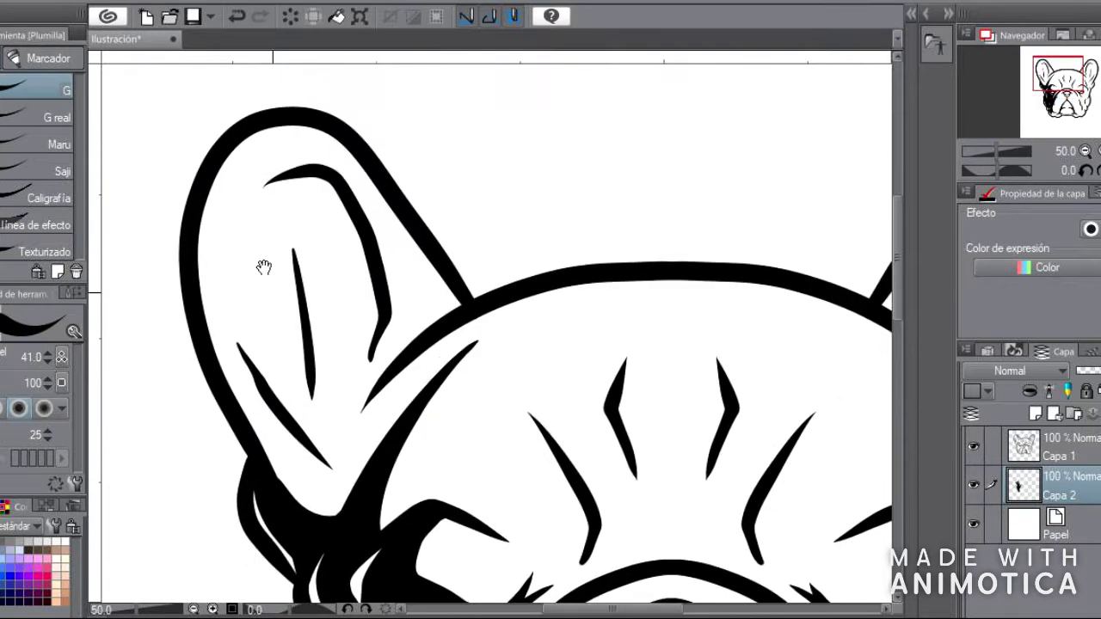
pyautogui.moveTo(209, 270)
pyautogui.mouseDown()
pyautogui.moveTo(224, 179)
pyautogui.moveTo(319, 491)
pyautogui.mouseUp()
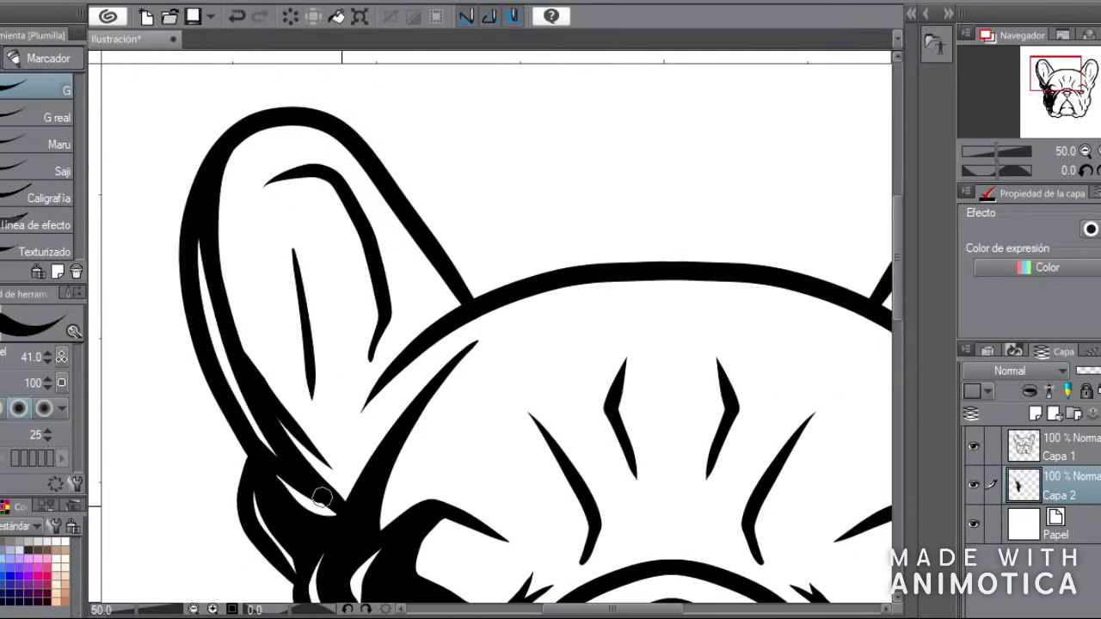
pyautogui.scroll(-2, 329, 360)
# Thicken the black along the left ear, filling the curve between ear and head.
pyautogui.moveTo(329, 359); pyautogui.dragTo(381, 356)
pyautogui.scroll(1, 364, 364)
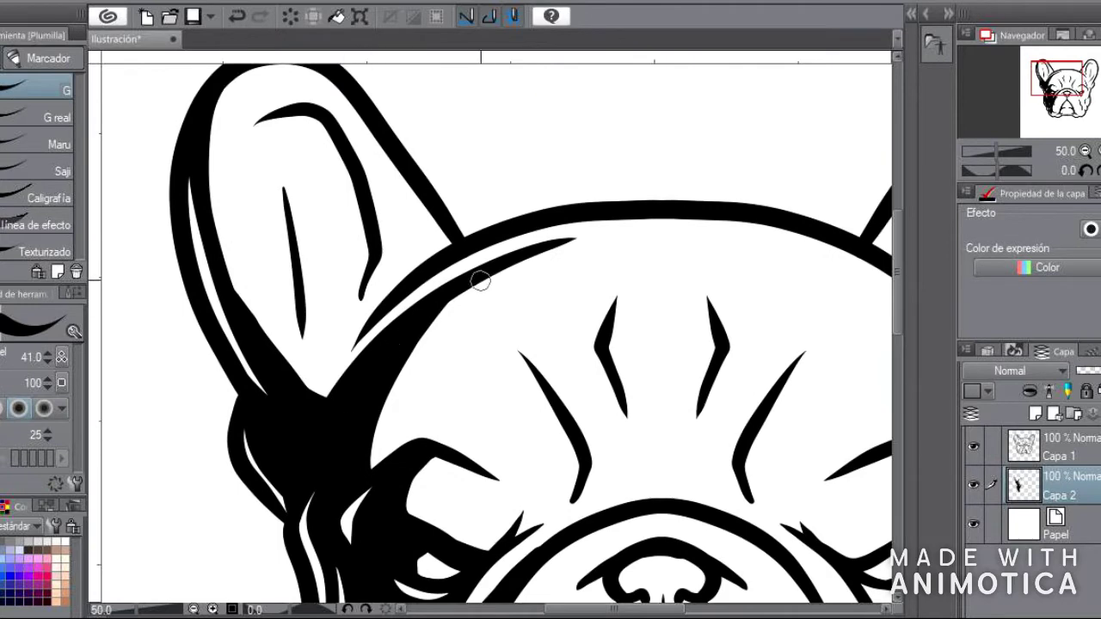
pyautogui.moveTo(461, 255); pyautogui.dragTo(499, 253)
pyautogui.moveTo(500, 254); pyautogui.dragTo(392, 389)
pyautogui.moveTo(403, 298)
pyautogui.mouseDown()
pyautogui.moveTo(405, 249)
pyautogui.moveTo(375, 325)
pyautogui.moveTo(368, 275)
pyautogui.moveTo(295, 290)
pyautogui.moveTo(240, 264)
pyautogui.moveTo(317, 349)
pyautogui.moveTo(278, 314)
pyautogui.moveTo(322, 224)
pyautogui.moveTo(393, 300)
pyautogui.moveTo(406, 398)
pyautogui.mouseUp()
pyautogui.scroll(2, 379, 249)
# Fill the left side of the nose black and thicken the chin triangle and lower lip lines.
pyautogui.moveTo(475, 338)
pyautogui.mouseDown()
pyautogui.moveTo(455, 216)
pyautogui.moveTo(393, 218)
pyautogui.moveTo(476, 215)
pyautogui.mouseUp()
pyautogui.moveTo(465, 157); pyautogui.dragTo(472, 228)
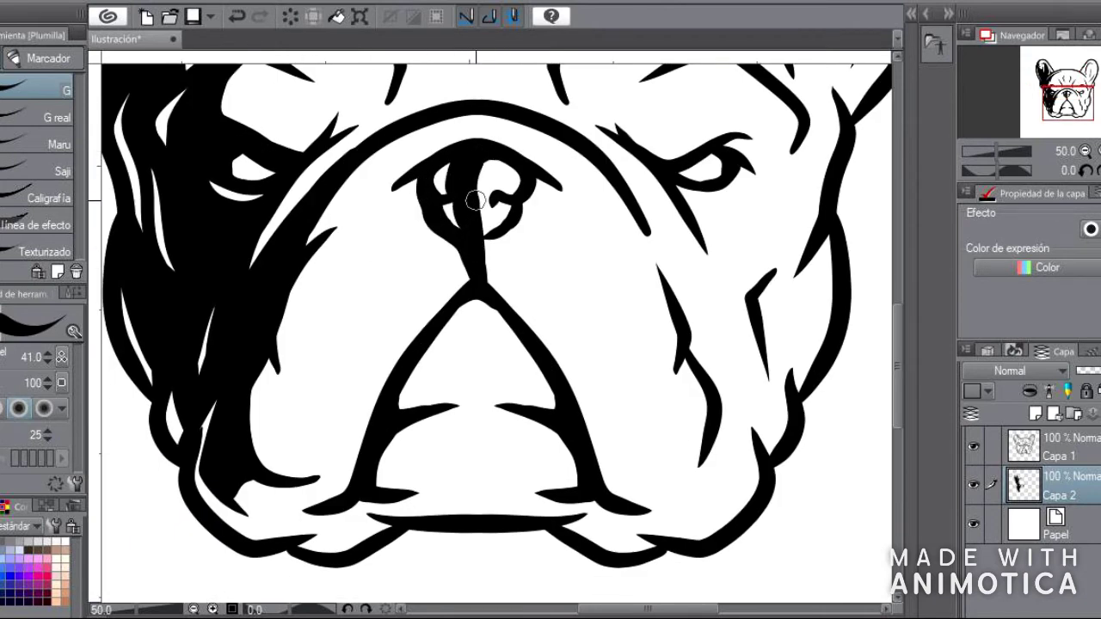
pyautogui.moveTo(480, 176); pyautogui.dragTo(458, 129)
pyautogui.moveTo(456, 245); pyautogui.dragTo(477, 309)
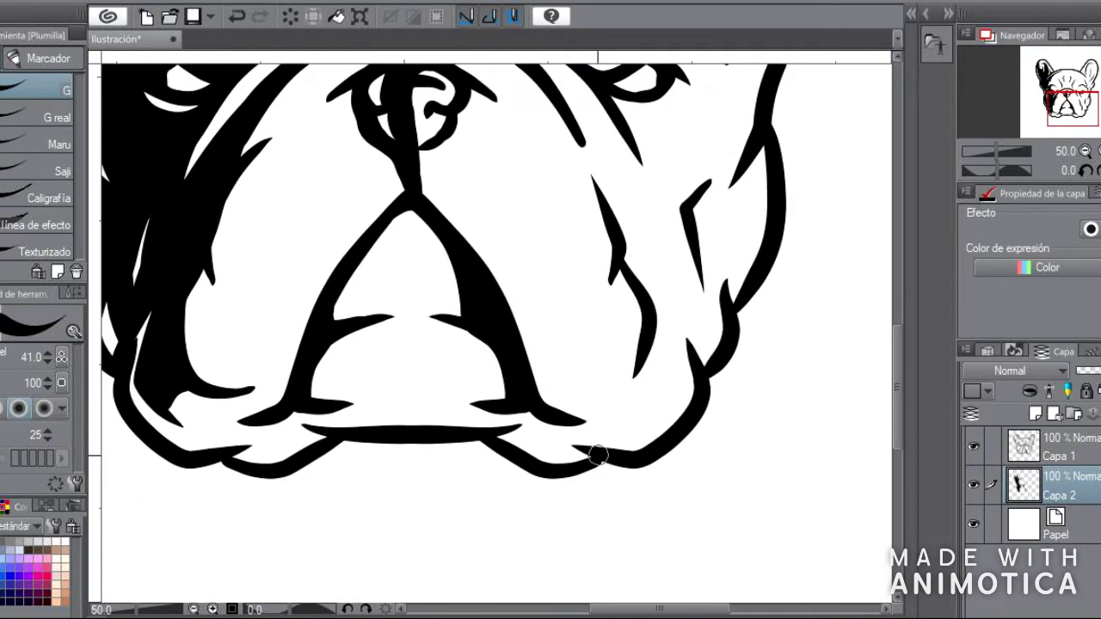
pyautogui.moveTo(595, 450); pyautogui.dragTo(498, 409)
pyautogui.moveTo(367, 427); pyautogui.dragTo(503, 429)
pyautogui.moveTo(416, 420)
pyautogui.mouseDown()
pyautogui.moveTo(251, 410)
pyautogui.moveTo(393, 438)
pyautogui.mouseUp()
# Thicken the lower-left jowl and lip line, toggling between eraser and pen.
pyautogui.scroll(3, 261, 467)
pyautogui.moveTo(260, 467); pyautogui.dragTo(254, 455)
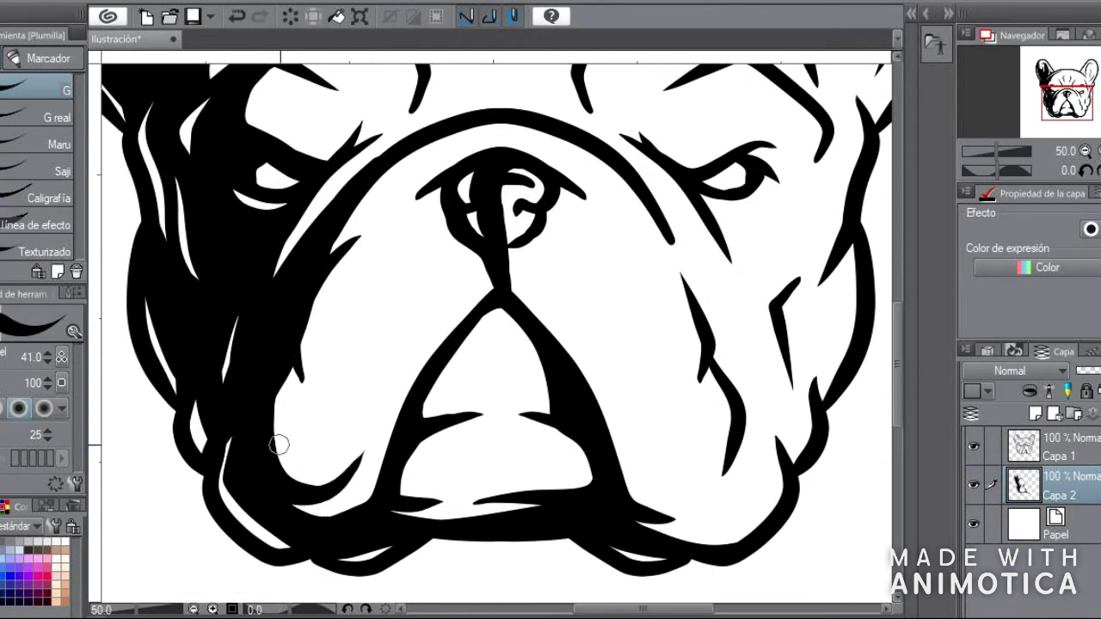
pyautogui.scroll(-2, 255, 455)
pyautogui.press('e')
pyautogui.press('p')
pyautogui.moveTo(301, 344); pyautogui.dragTo(327, 400)
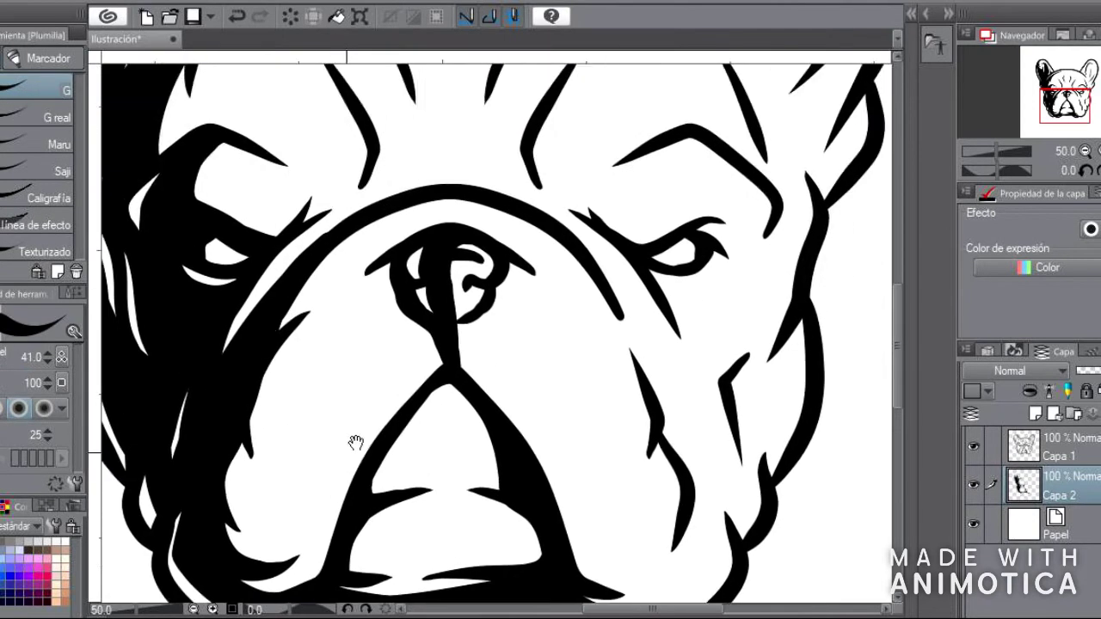
# Draw short vertical wrinkle strokes at the forehead centre, zooming out to check the head.
pyautogui.hotkey('ctrl', '-')
pyautogui.hotkey('ctrl', '-')
pyautogui.hotkey('ctrl', '+')
pyautogui.hotkey('ctrl', '-')
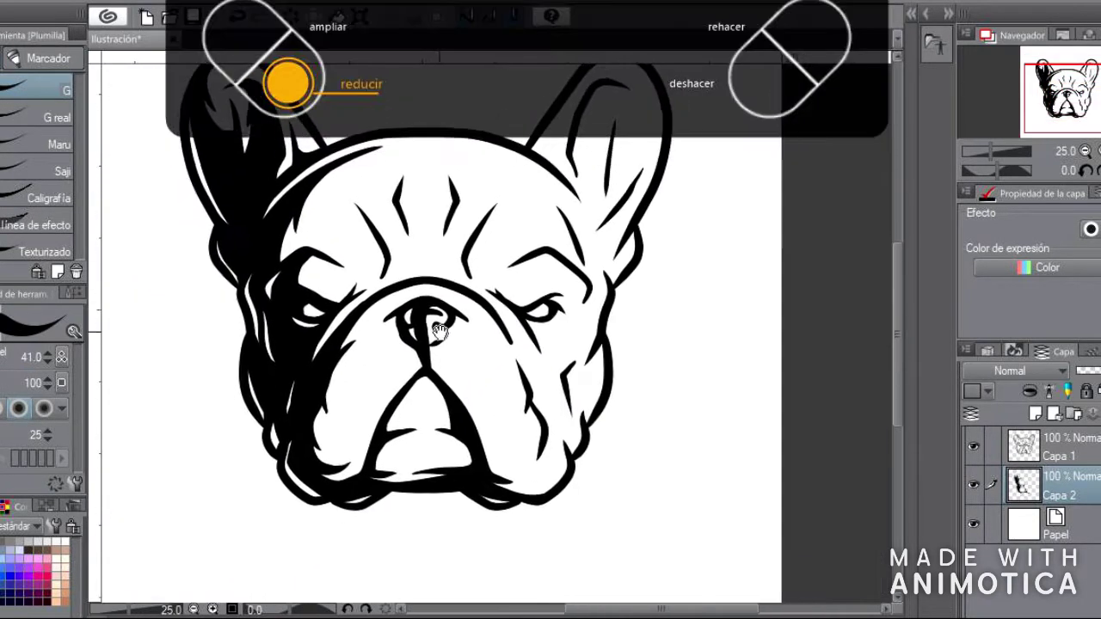
pyautogui.hotkey('ctrl', '+')
pyautogui.press('e')
pyautogui.press('p')
pyautogui.moveTo(435, 244); pyautogui.dragTo(432, 277)
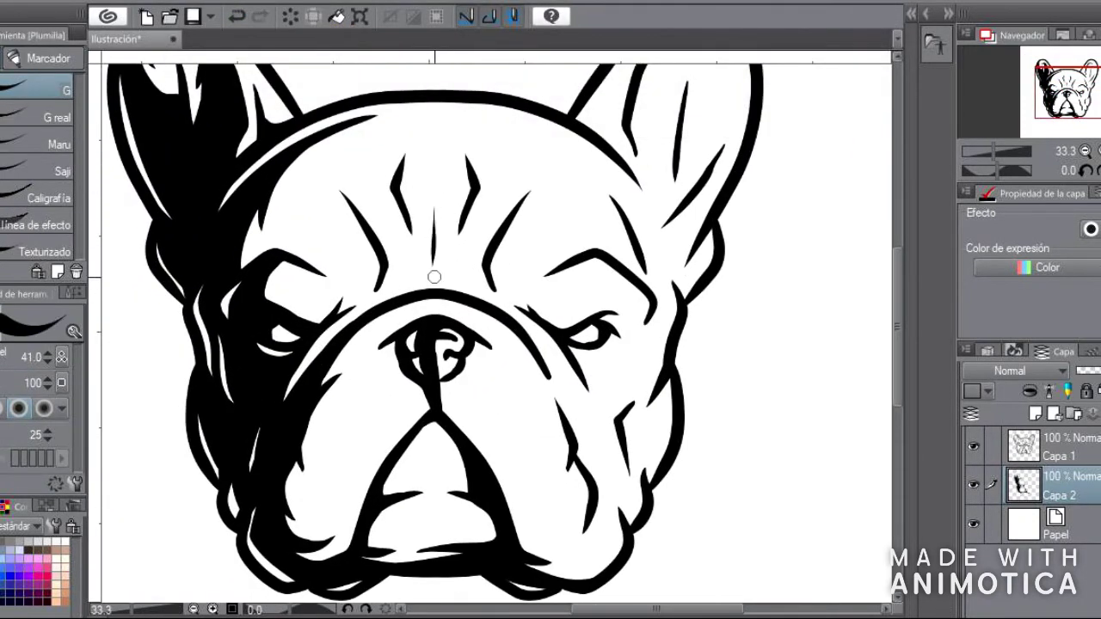
pyautogui.moveTo(435, 213); pyautogui.dragTo(433, 272)
pyautogui.hotkey('ctrl', '-')
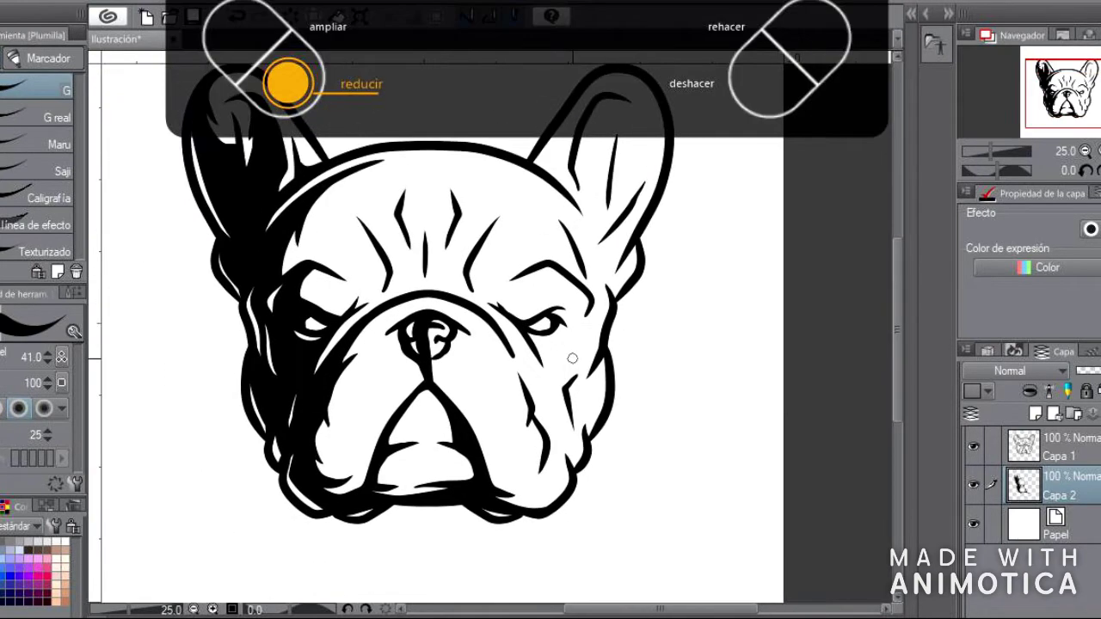
pyautogui.hotkey('ctrl', '-')
pyautogui.hotkey('ctrl', '+')
# Add shading layer Capa 3, merge the two ink layers, and choose purple.
pyautogui.click(1036, 413)
pyautogui.click(1070, 458)
pyautogui.hotkey('ctrl', 'e')
pyautogui.click(1057, 486)
pyautogui.click(26, 571)
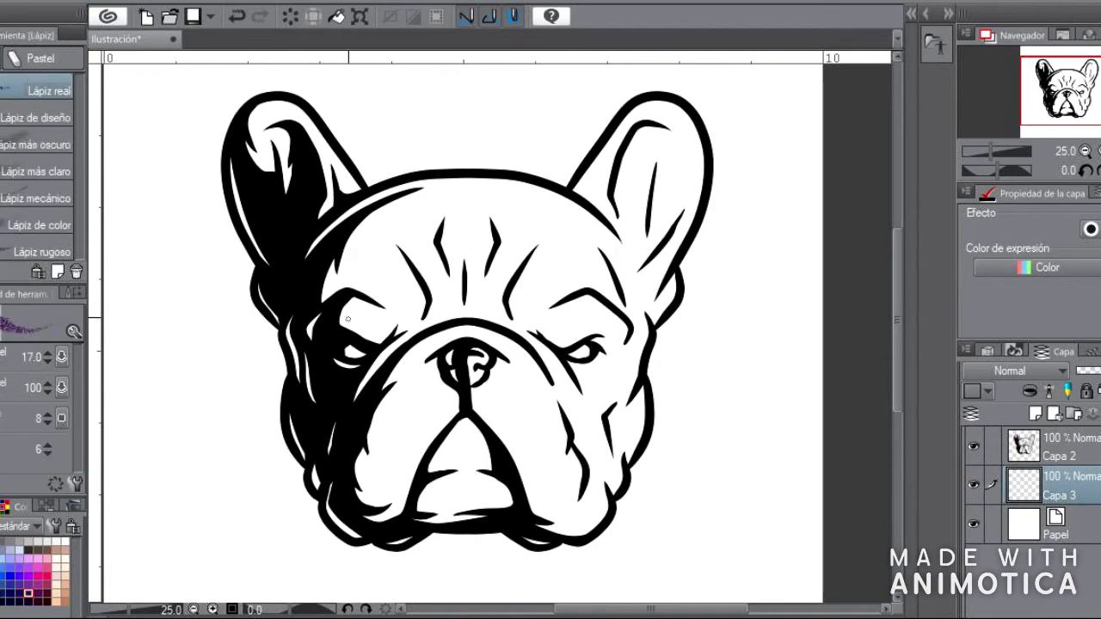
pyautogui.hotkey('ctrl', '+')
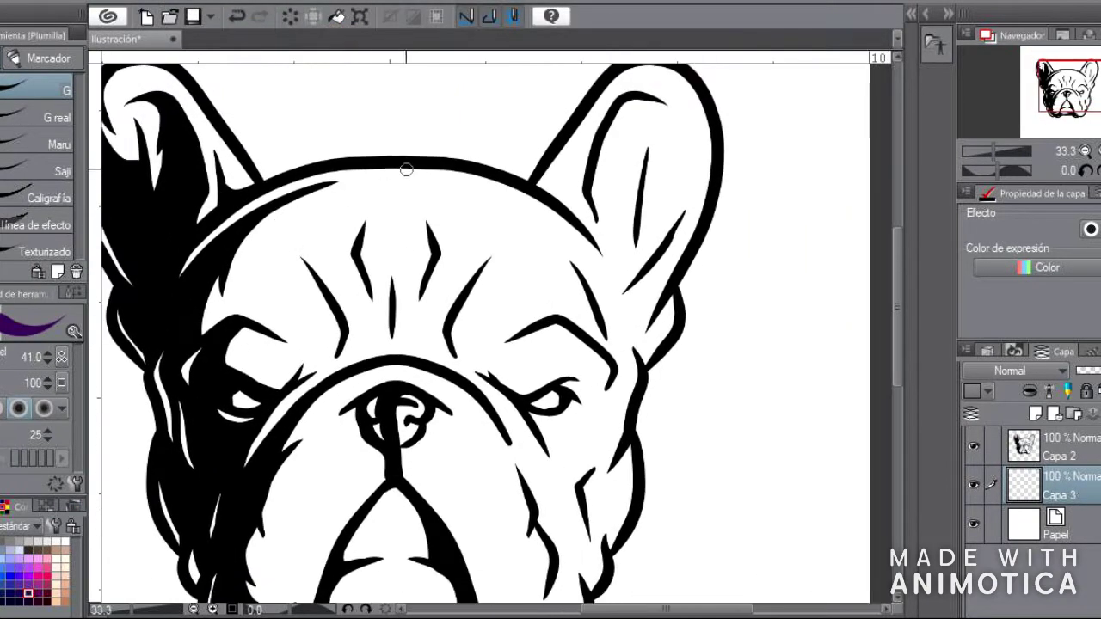
# Paint purple shading along the head top, under the nose and down the left muzzle.
pyautogui.moveTo(184, 266)
pyautogui.mouseDown()
pyautogui.moveTo(374, 179)
pyautogui.moveTo(293, 331)
pyautogui.moveTo(263, 184)
pyautogui.moveTo(204, 317)
pyautogui.moveTo(264, 312)
pyautogui.moveTo(294, 252)
pyautogui.moveTo(292, 320)
pyautogui.mouseUp()
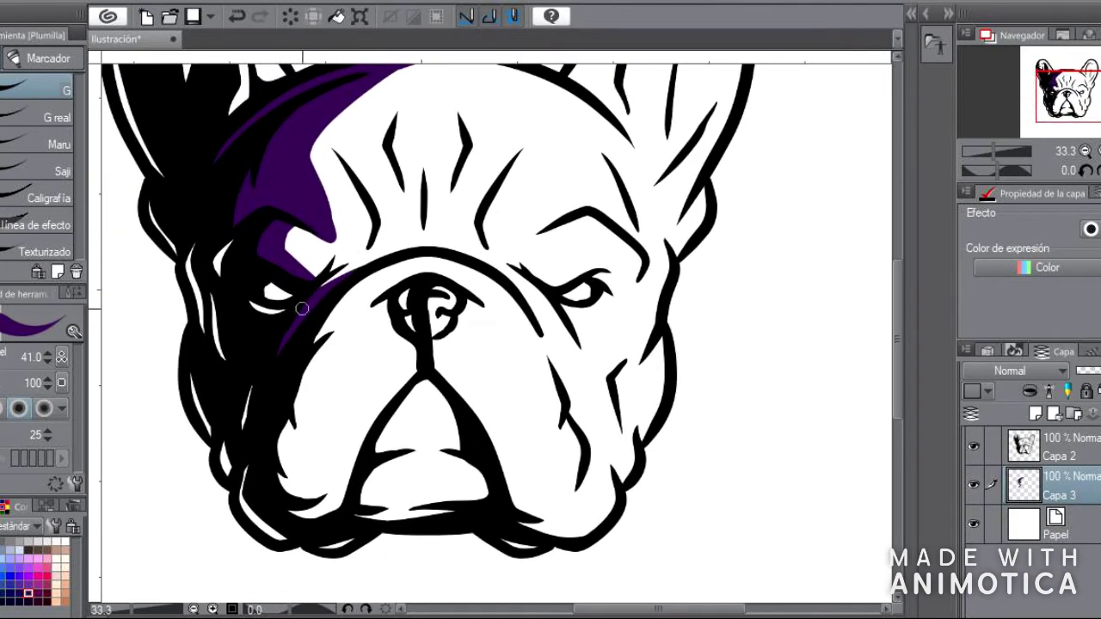
pyautogui.moveTo(385, 232)
pyautogui.mouseDown()
pyautogui.moveTo(293, 265)
pyautogui.moveTo(386, 233)
pyautogui.moveTo(401, 288)
pyautogui.mouseUp()
pyautogui.press('e')
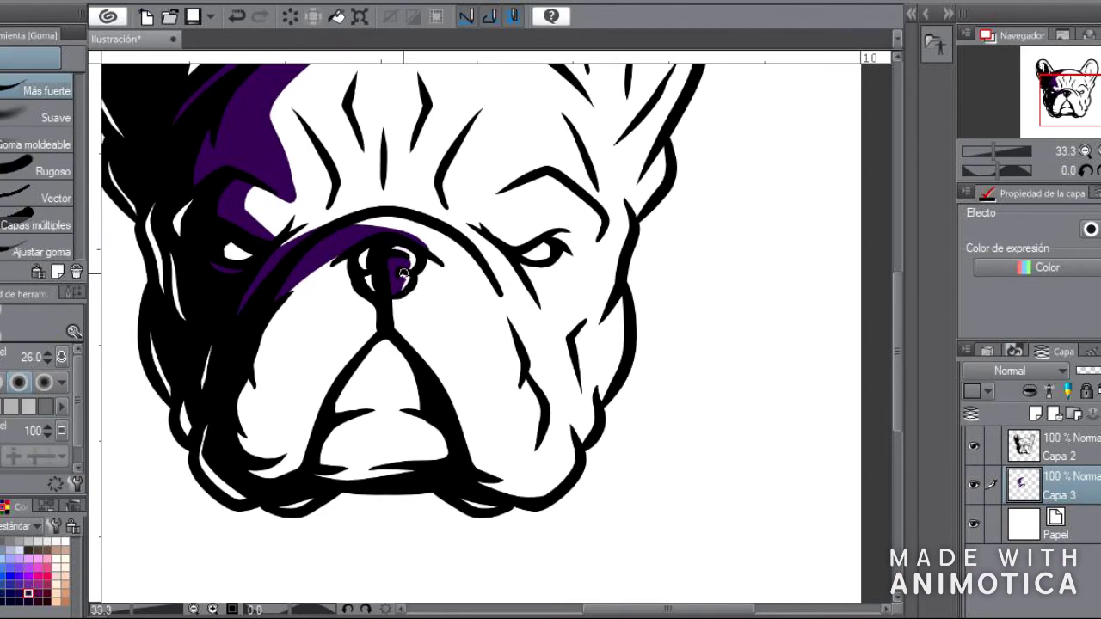
pyautogui.press('p')
pyautogui.moveTo(387, 284)
pyautogui.mouseDown()
pyautogui.moveTo(405, 260)
pyautogui.moveTo(364, 268)
pyautogui.moveTo(316, 415)
pyautogui.mouseUp()
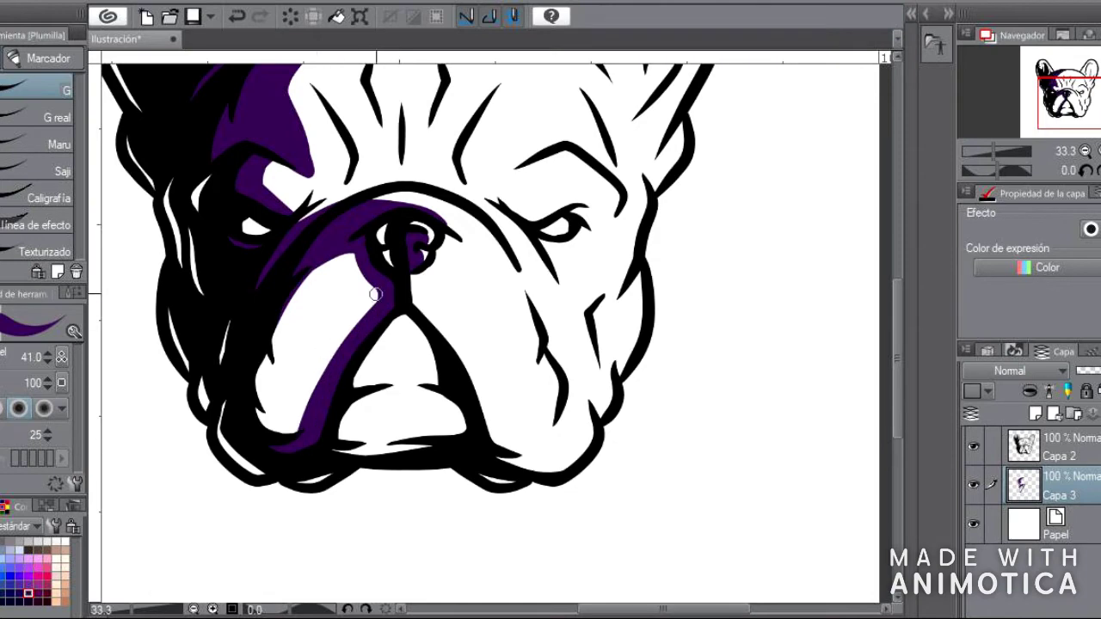
pyautogui.moveTo(312, 282); pyautogui.dragTo(272, 404)
pyautogui.moveTo(258, 361); pyautogui.dragTo(292, 434)
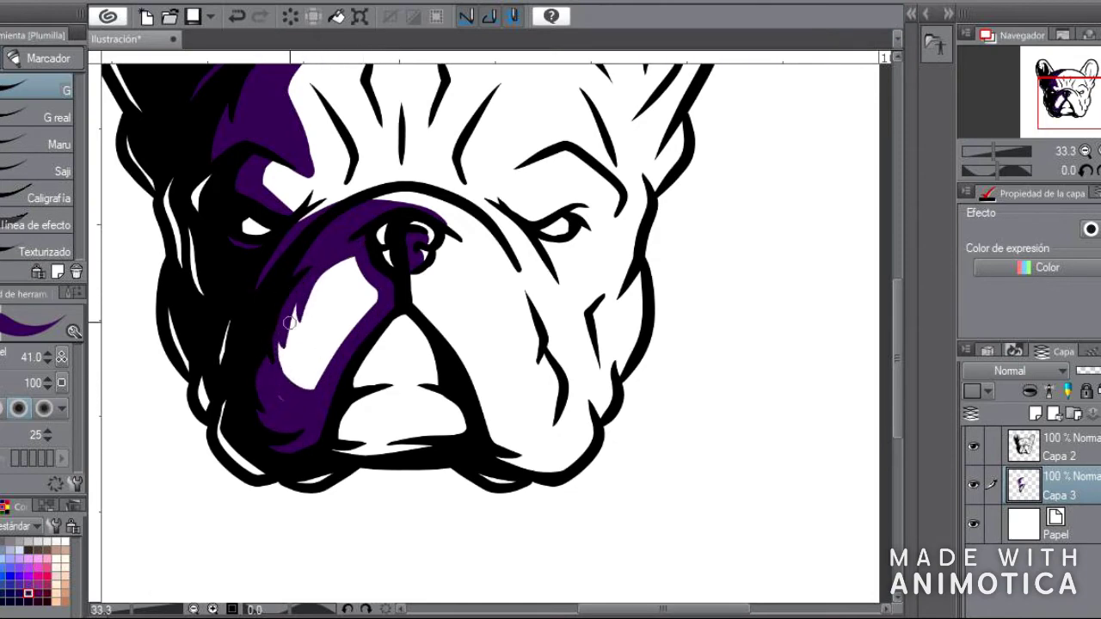
# Fill the forehead and the inside of the left ear with purple shading.
pyautogui.scroll(1, 381, 289)
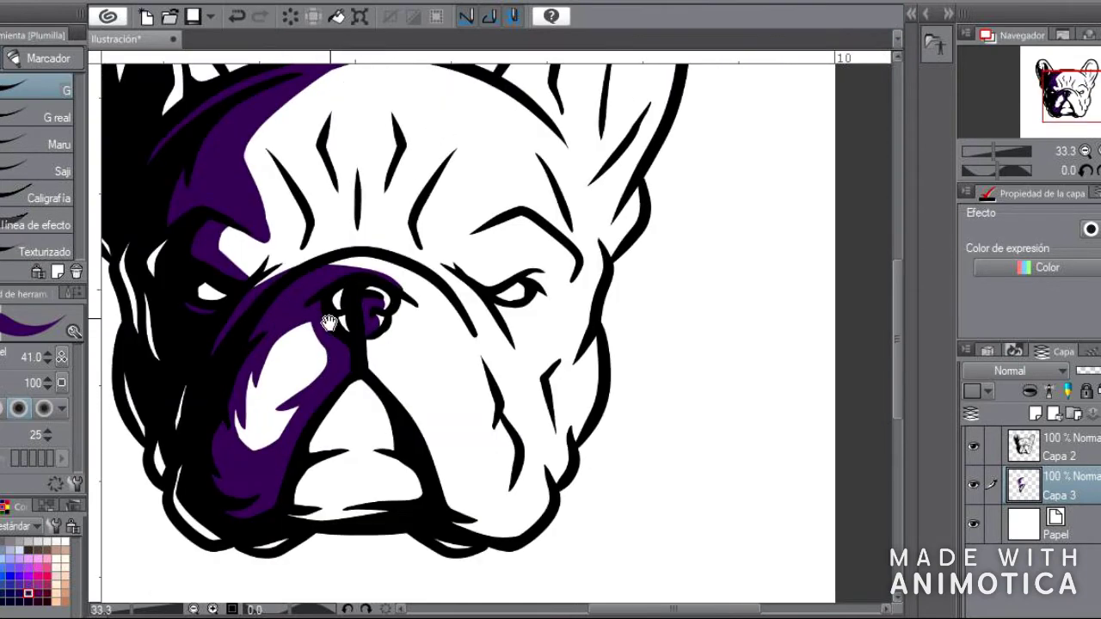
pyautogui.scroll(3, 361, 344)
pyautogui.scroll(1, 344, 395)
pyautogui.moveTo(344, 335); pyautogui.dragTo(292, 417)
pyautogui.moveTo(314, 309); pyautogui.dragTo(344, 434)
pyautogui.moveTo(430, 300); pyautogui.dragTo(563, 366)
pyautogui.moveTo(352, 331)
pyautogui.mouseDown()
pyautogui.moveTo(291, 254)
pyautogui.moveTo(258, 318)
pyautogui.mouseUp()
pyautogui.moveTo(266, 267); pyautogui.dragTo(326, 327)
# Fill the lower lip area with purple shading.
pyautogui.scroll(-2, 275, 299)
pyautogui.scroll(-2, 294, 424)
pyautogui.moveTo(295, 423); pyautogui.dragTo(251, 359)
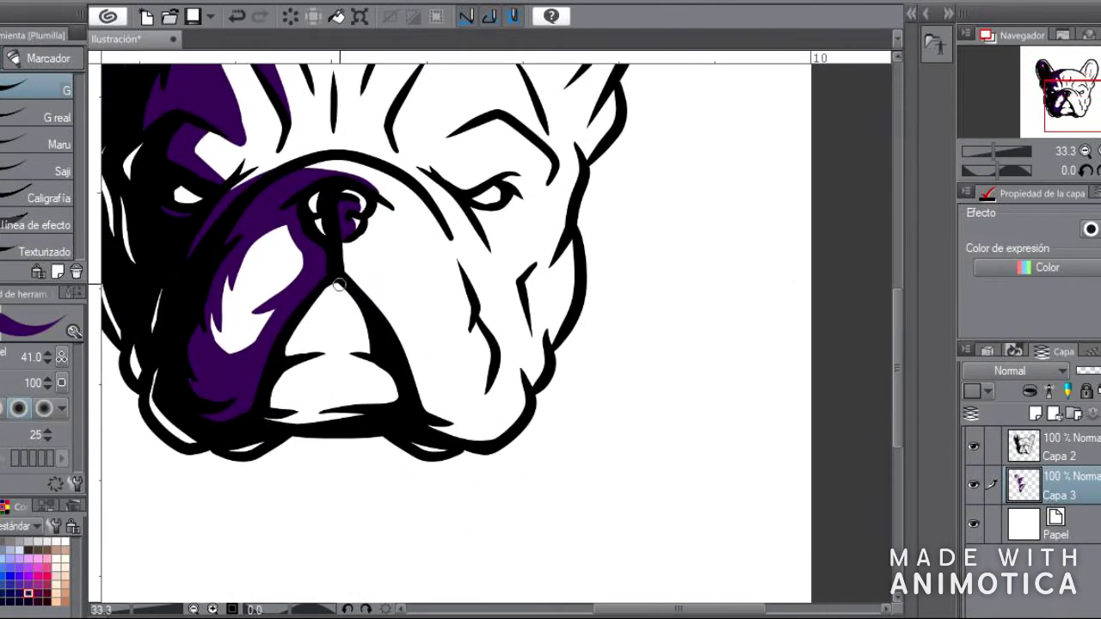
pyautogui.moveTo(391, 398); pyautogui.dragTo(371, 407)
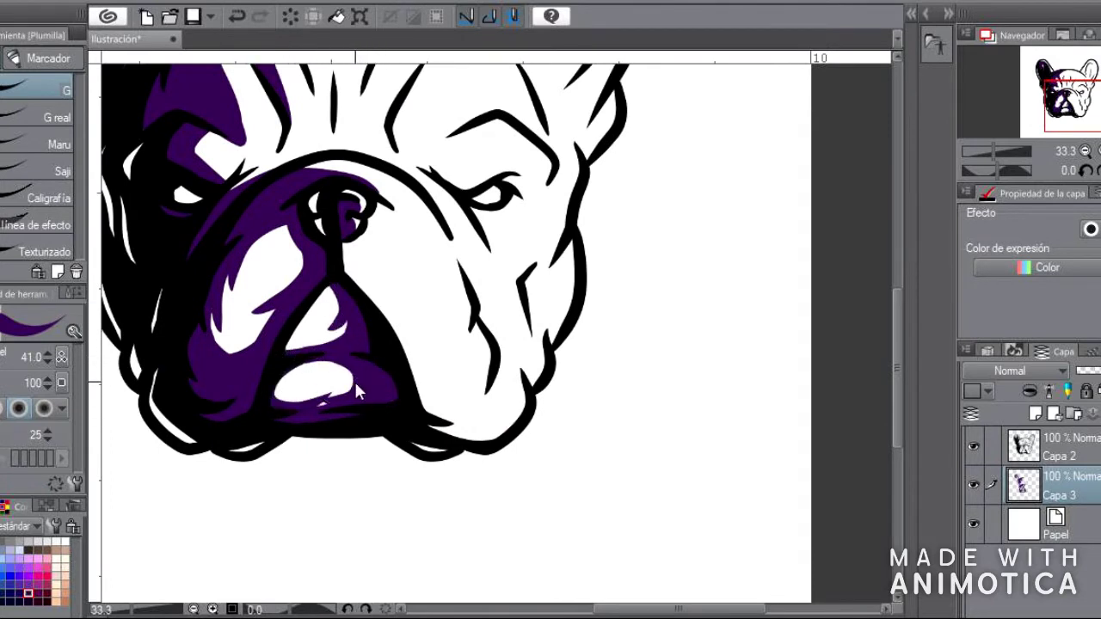
pyautogui.scroll(2, 301, 352)
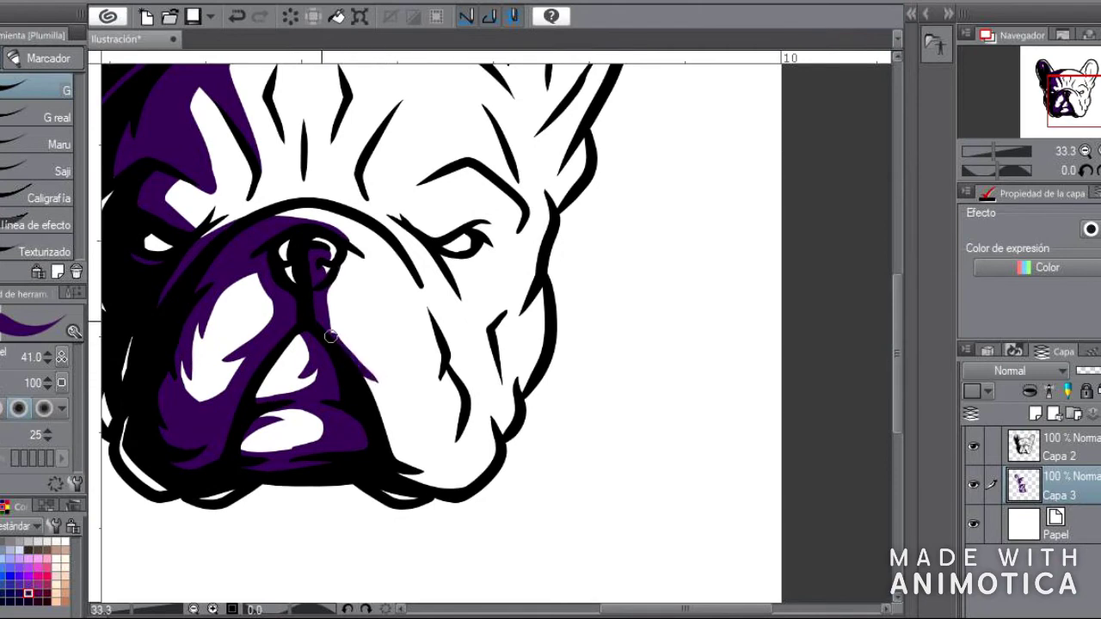
pyautogui.scroll(-2, 390, 280)
pyautogui.scroll(-2, 294, 319)
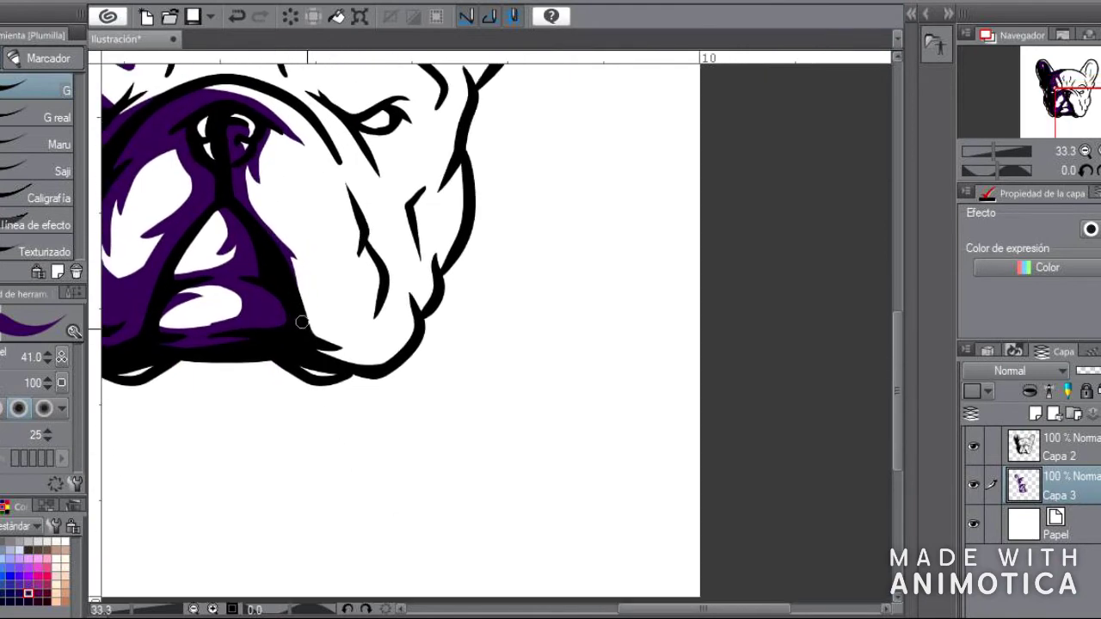
pyautogui.scroll(2, 413, 322)
pyautogui.scroll(2, 364, 312)
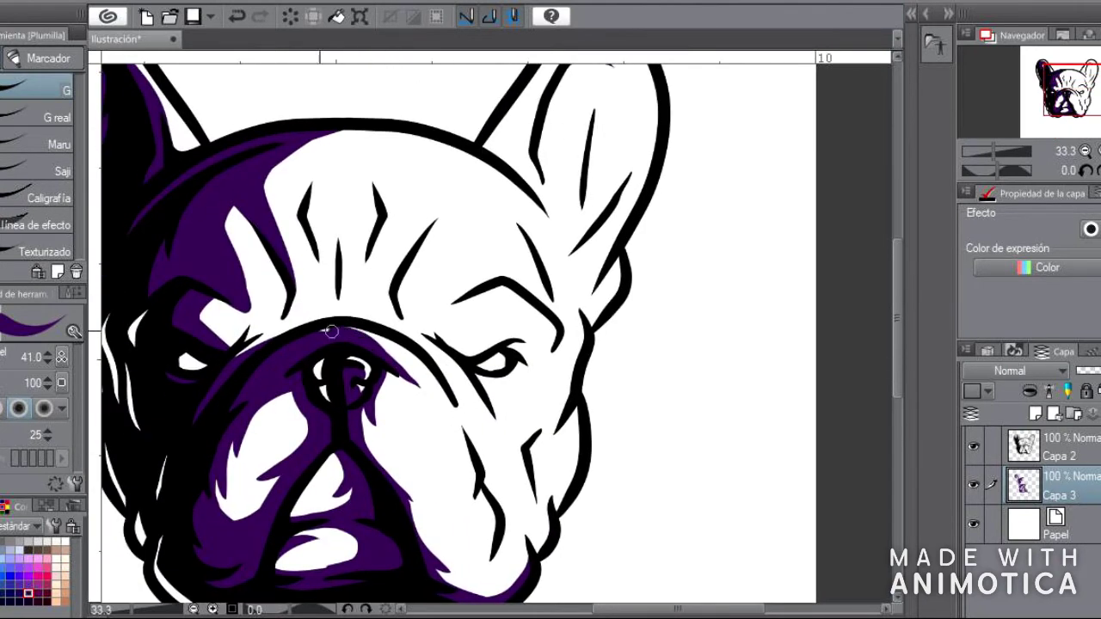
# Paint a purple forehead wrinkle and trim its edges with the eraser.
pyautogui.press('e')
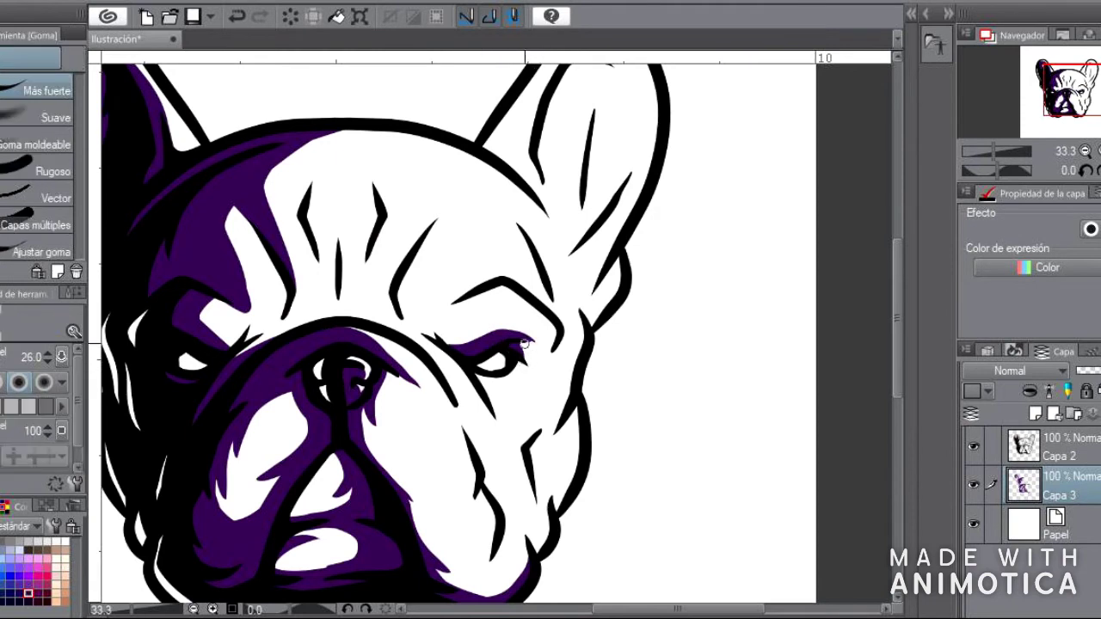
pyautogui.press('p')
pyautogui.moveTo(395, 314)
pyautogui.mouseDown()
pyautogui.moveTo(434, 216)
pyautogui.moveTo(391, 258)
pyautogui.moveTo(365, 169)
pyautogui.mouseUp()
pyautogui.press('e')
pyautogui.press('p')
pyautogui.press('e')
pyautogui.press('p')
pyautogui.press('e')
pyautogui.press('p')
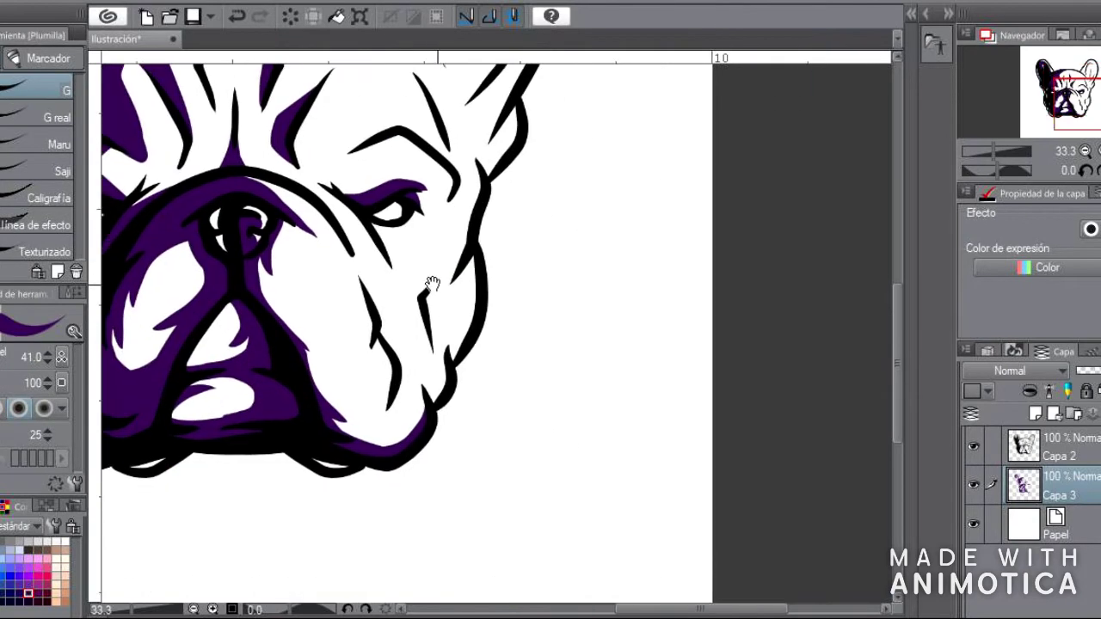
# Shade the right ear's inner and top edges purple, then zoom out to the whole page.
pyautogui.moveTo(571, 215)
pyautogui.mouseDown()
pyautogui.moveTo(410, 354)
pyautogui.moveTo(422, 418)
pyautogui.mouseUp()
pyautogui.moveTo(431, 225); pyautogui.dragTo(350, 344)
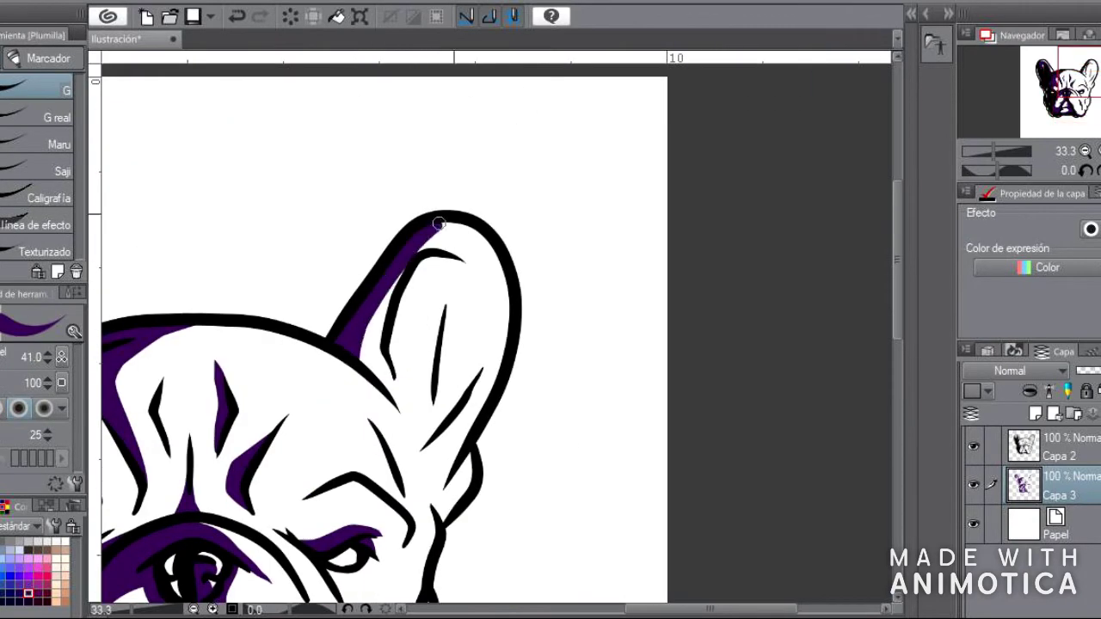
pyautogui.moveTo(420, 250); pyautogui.dragTo(459, 211)
pyautogui.press('e')
pyautogui.press('p')
pyautogui.scroll(-3, 422, 373)
pyautogui.scroll(-2, 422, 373)
pyautogui.hscroll(-3, 467, 319)
pyautogui.hscroll(-3, 536, 351)
pyautogui.hotkey('ctrl', '-')
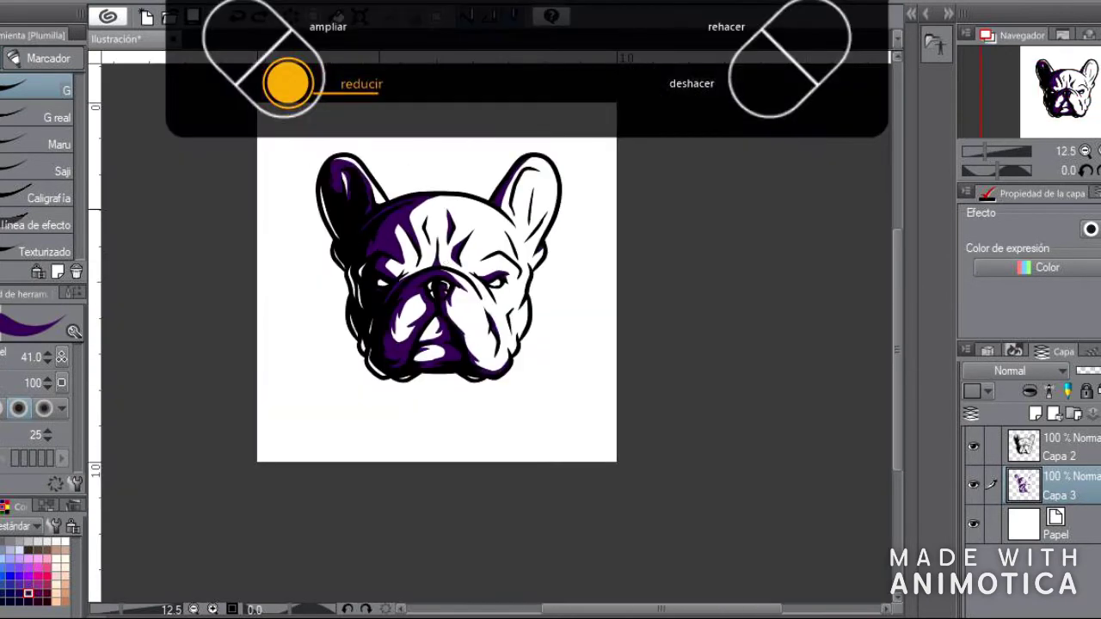
# On a new layer below Capa 3, draw and trim a blue highlight along the right ear.
pyautogui.hotkey('ctrl', 'shift', 'n')
pyautogui.hotkey('ctrl', '+')
pyautogui.moveTo(482, 387); pyautogui.dragTo(526, 245)
pyautogui.moveTo(482, 159)
pyautogui.mouseDown()
pyautogui.moveTo(524, 250)
pyautogui.moveTo(469, 406)
pyautogui.mouseUp()
pyautogui.hotkey('ctrl', 'z')
pyautogui.hotkey('ctrl', 'z')
pyautogui.press('e')
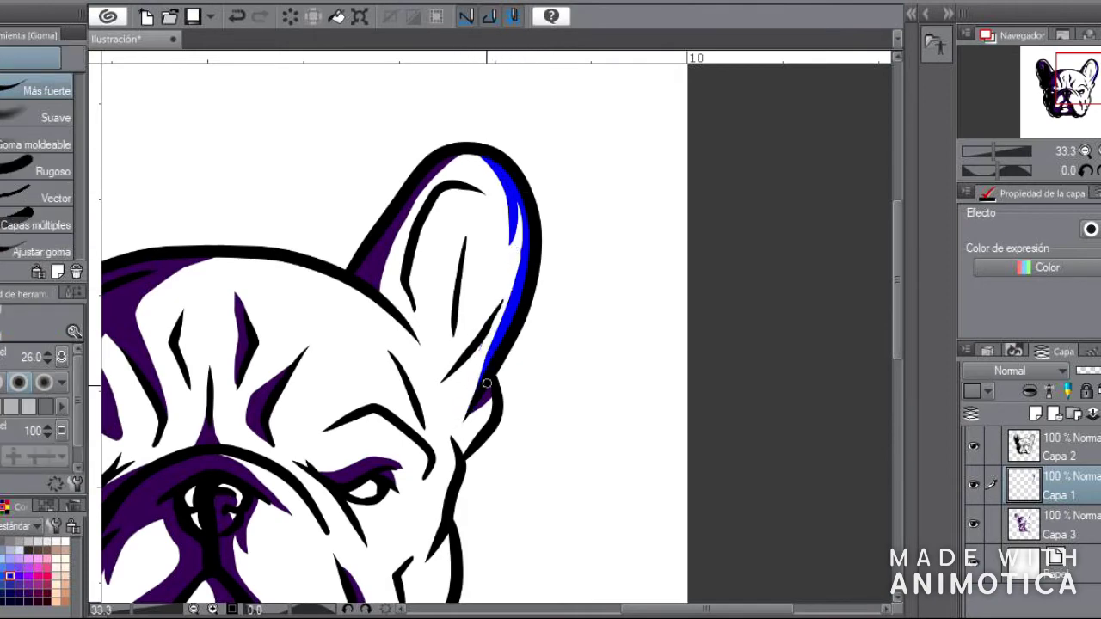
pyautogui.moveTo(487, 383); pyautogui.dragTo(475, 430)
pyautogui.moveTo(1023, 486); pyautogui.dragTo(1024, 532)
pyautogui.moveTo(482, 344)
pyautogui.mouseDown()
pyautogui.moveTo(553, 294)
pyautogui.moveTo(577, 228)
pyautogui.mouseUp()
pyautogui.press('p')
# Paint blue highlights above the right eye and along the right cheek.
pyautogui.moveTo(427, 331); pyautogui.dragTo(517, 378)
pyautogui.moveTo(534, 311); pyautogui.dragTo(528, 262)
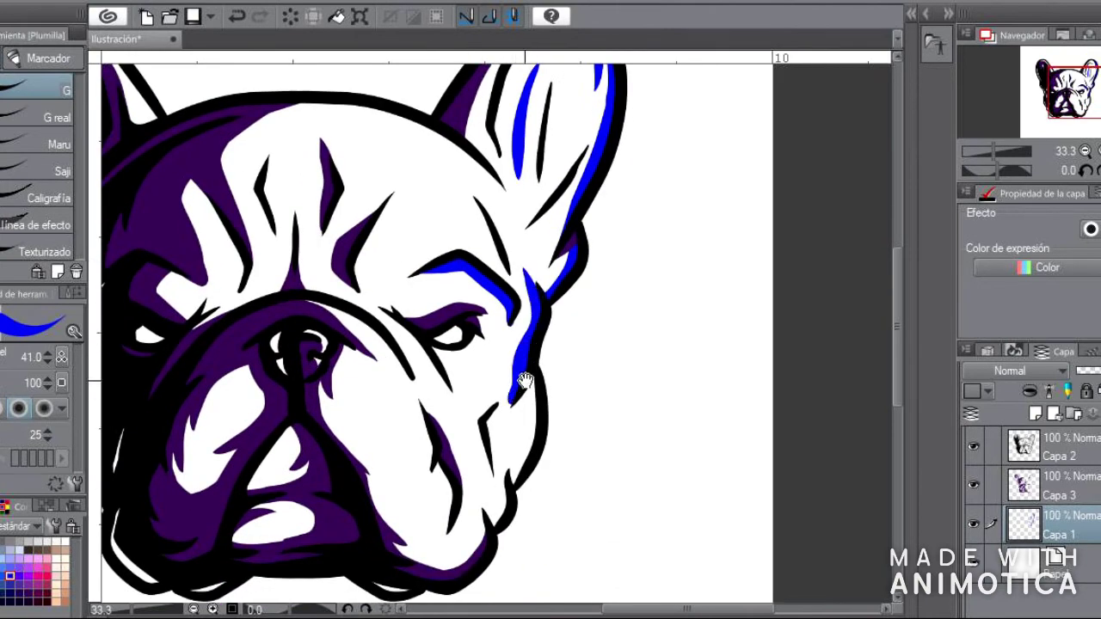
pyautogui.moveTo(524, 381); pyautogui.dragTo(512, 304)
pyautogui.moveTo(516, 320); pyautogui.dragTo(499, 403)
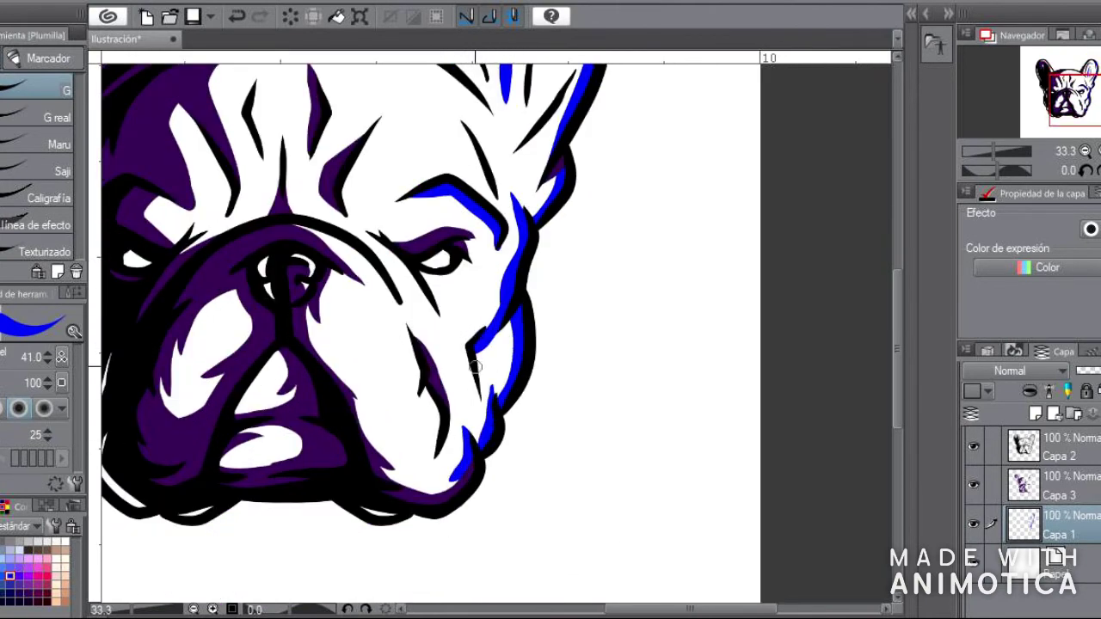
pyautogui.moveTo(475, 367); pyautogui.dragTo(480, 418)
pyautogui.moveTo(463, 401); pyautogui.dragTo(510, 332)
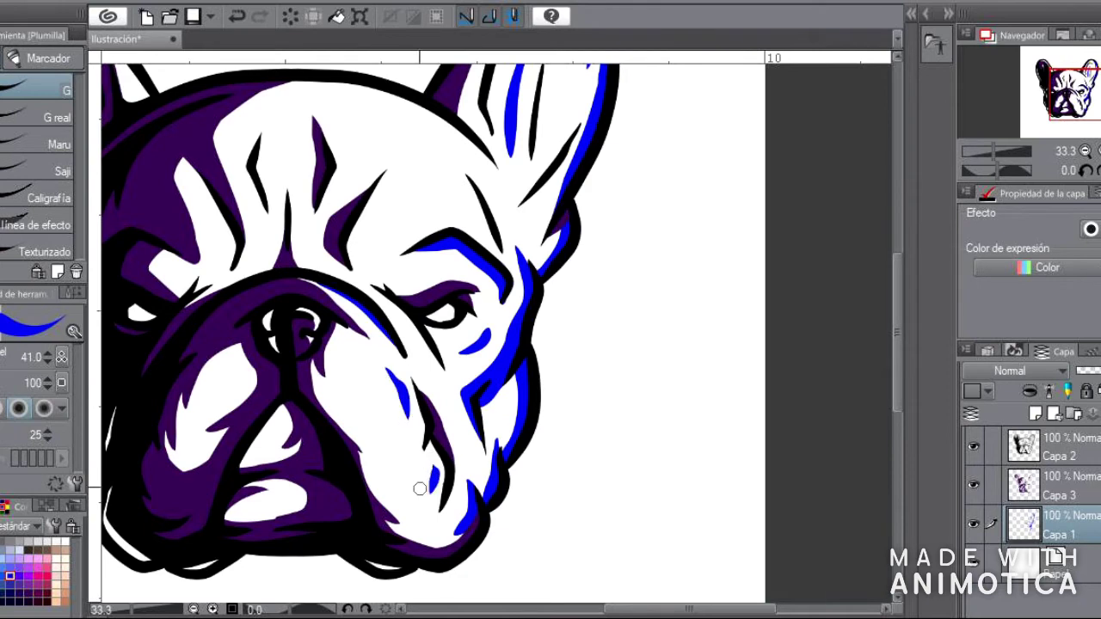
# Keep the cheek stroke and add a blue highlight along the top of the head.
pyautogui.hscroll(-3, 419, 488)
pyautogui.scroll(4, 467, 454)
pyautogui.hotkey('ctrl', 'z')
pyautogui.hotkey('ctrl', 'y')
pyautogui.hotkey('ctrl', 'z')
pyautogui.hotkey('ctrl', 'y')
pyautogui.moveTo(543, 303)
pyautogui.mouseDown()
pyautogui.moveTo(607, 376)
pyautogui.moveTo(455, 302)
pyautogui.mouseUp()
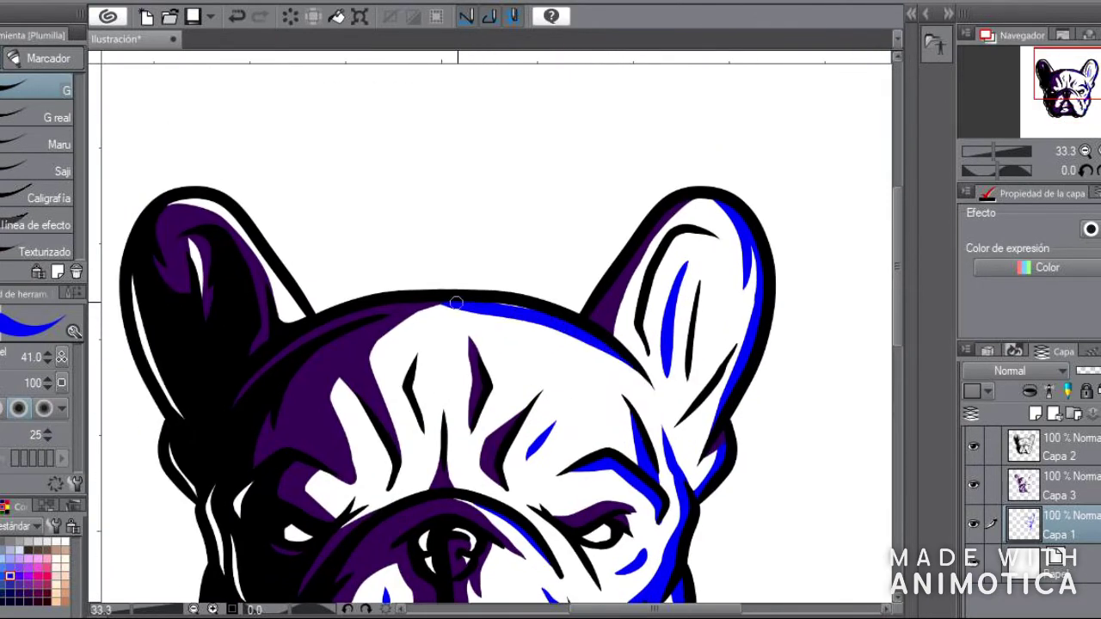
pyautogui.moveTo(374, 479)
pyautogui.mouseDown()
pyautogui.moveTo(434, 588)
pyautogui.moveTo(366, 387)
pyautogui.moveTo(464, 440)
pyautogui.moveTo(441, 273)
pyautogui.mouseUp()
# Paint pink strokes on the left muzzle, the nose and the left ear.
pyautogui.press('e')
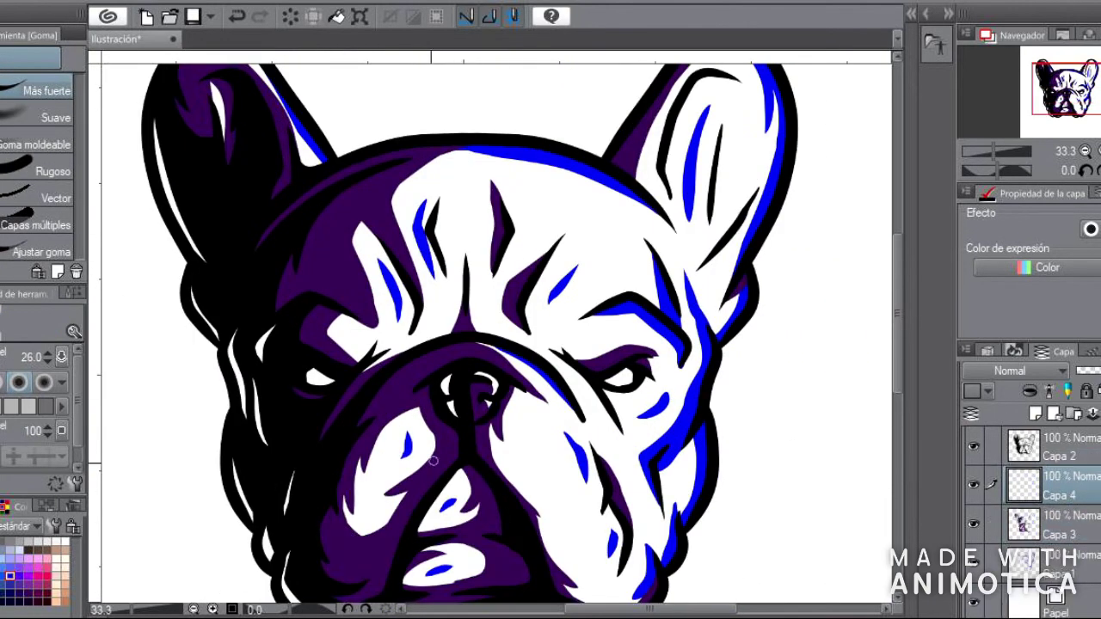
pyautogui.press('p')
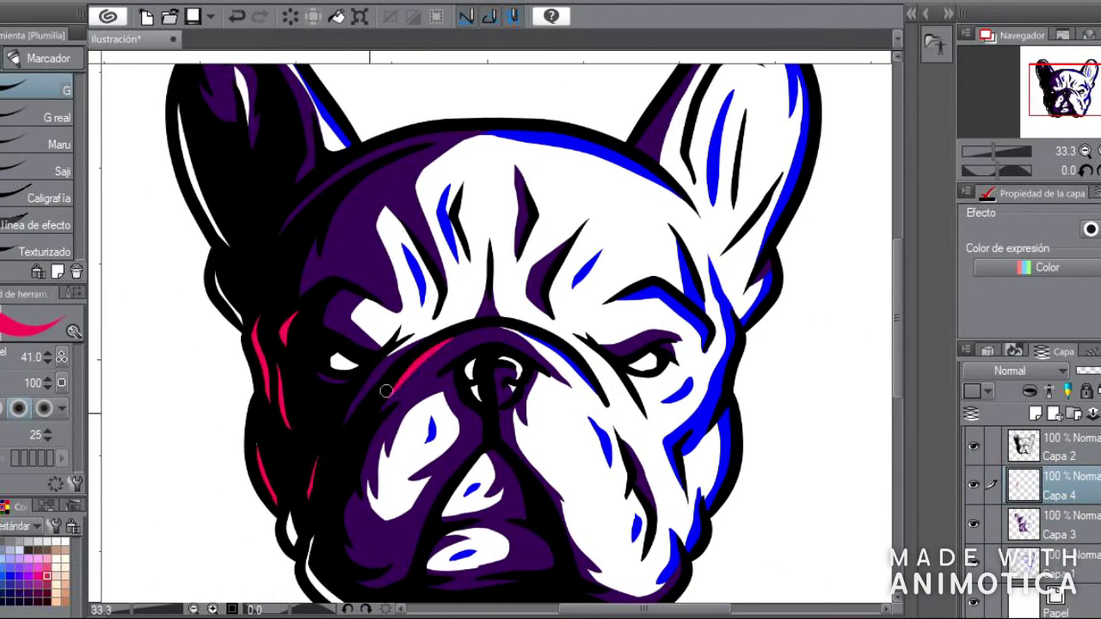
pyautogui.moveTo(477, 282); pyautogui.dragTo(373, 376)
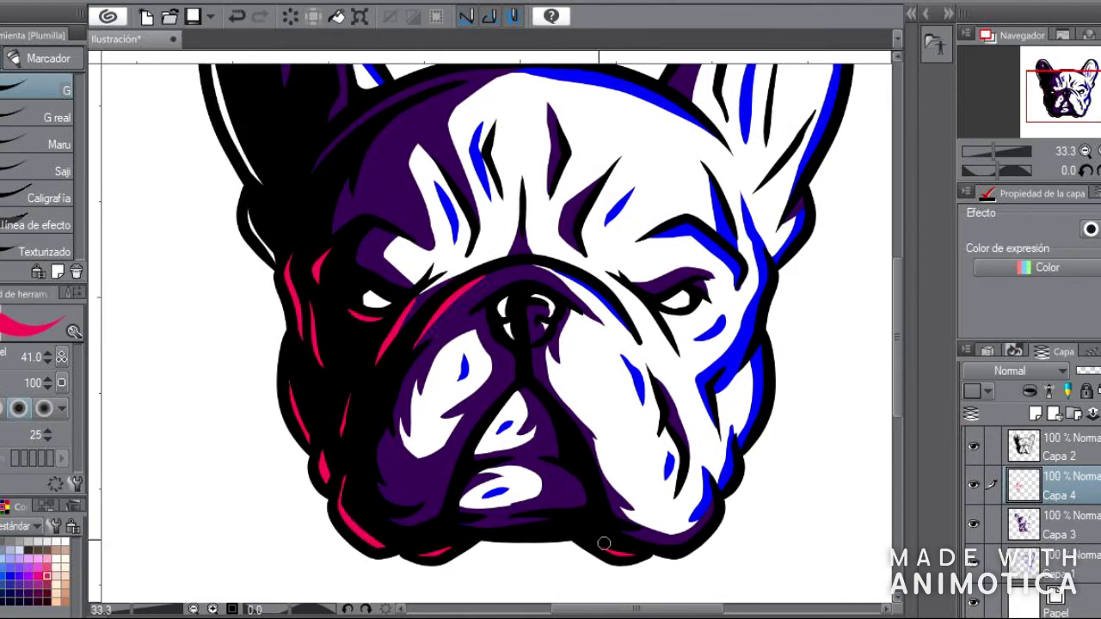
pyautogui.moveTo(526, 426); pyautogui.dragTo(523, 385)
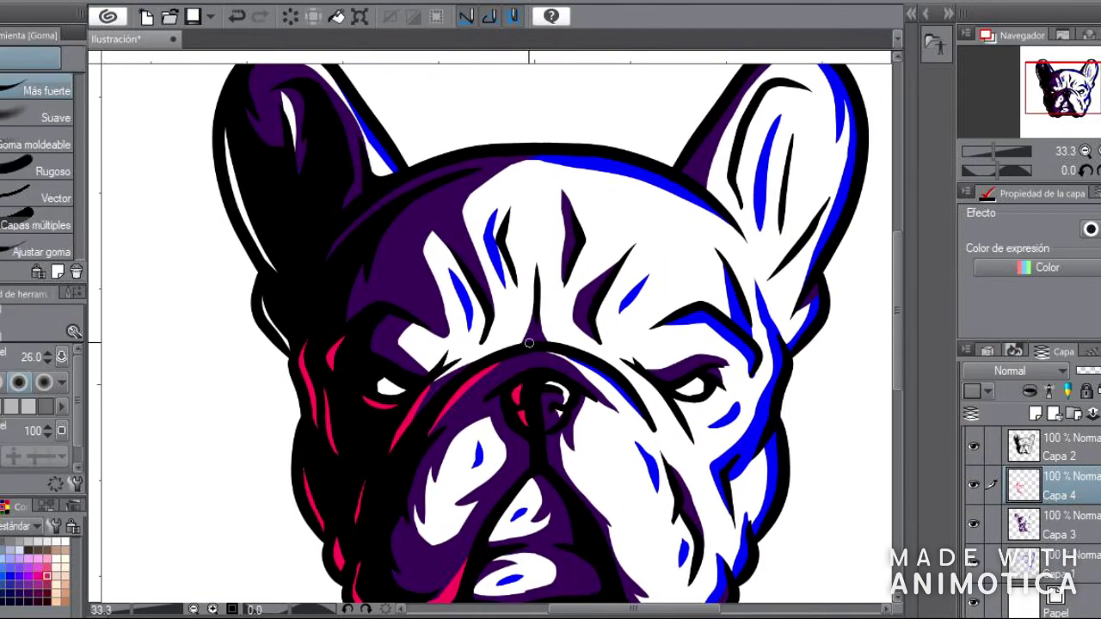
pyautogui.press('p')
pyautogui.moveTo(263, 298); pyautogui.dragTo(304, 428)
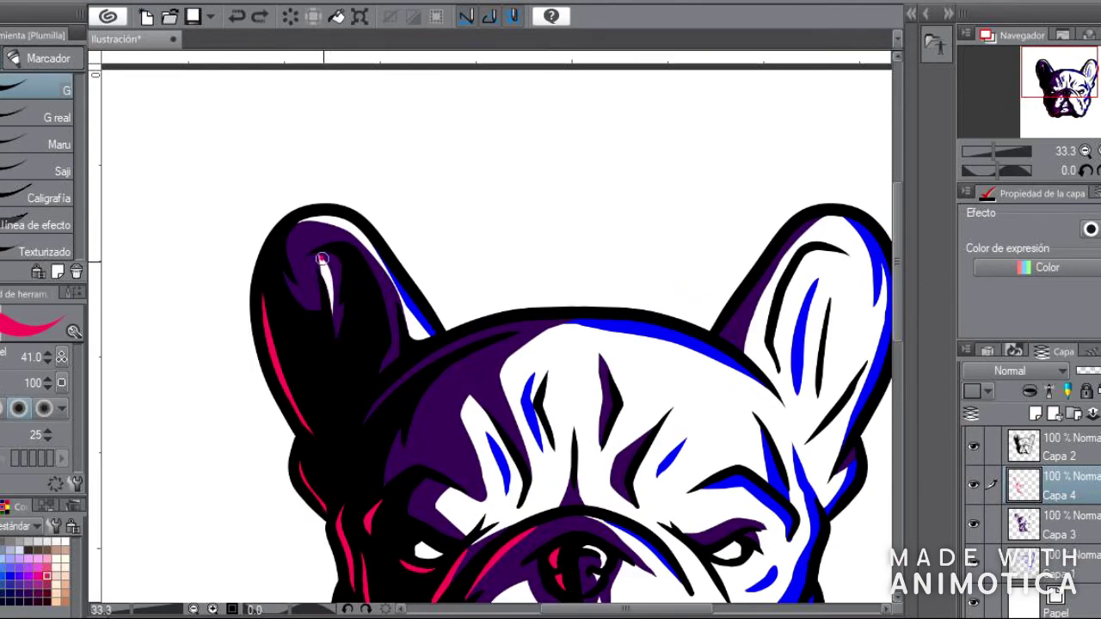
# Select layer Capa 3 and zoom out to view the whole dog.
pyautogui.scroll(-2, 319, 257)
pyautogui.scroll(-2, 404, 262)
pyautogui.keyDown('alt'); pyautogui.click(381, 258); pyautogui.keyUp('alt')
pyautogui.press('-')
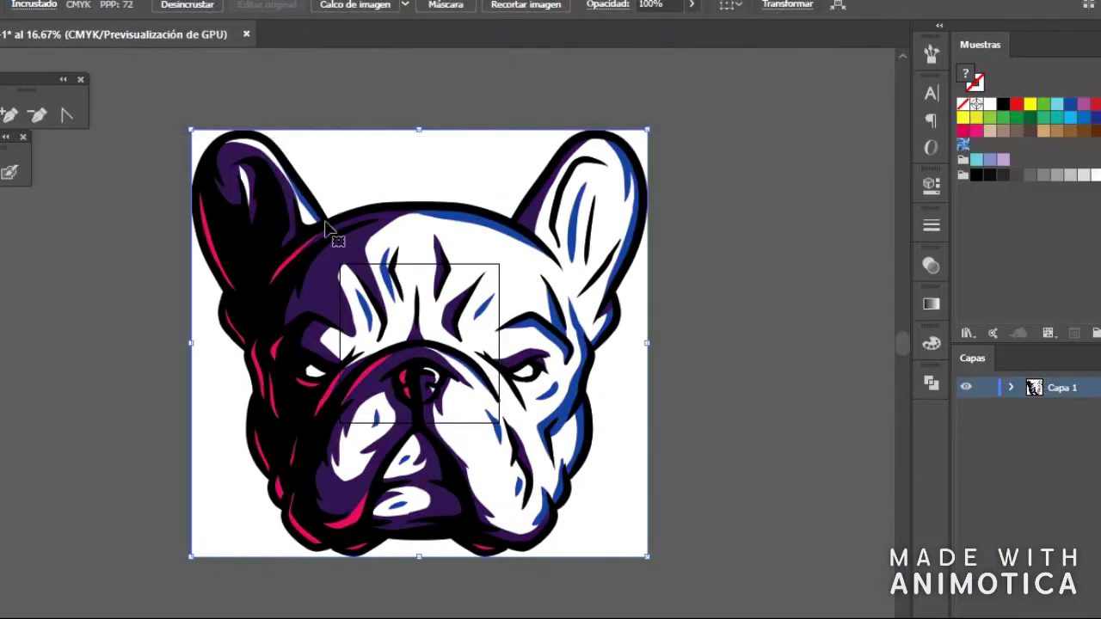
pyautogui.click(404, 4)
# Image Trace the drawing with a preset and expand it into editable paths.
pyautogui.click(442, 138)
pyautogui.click(651, 345)
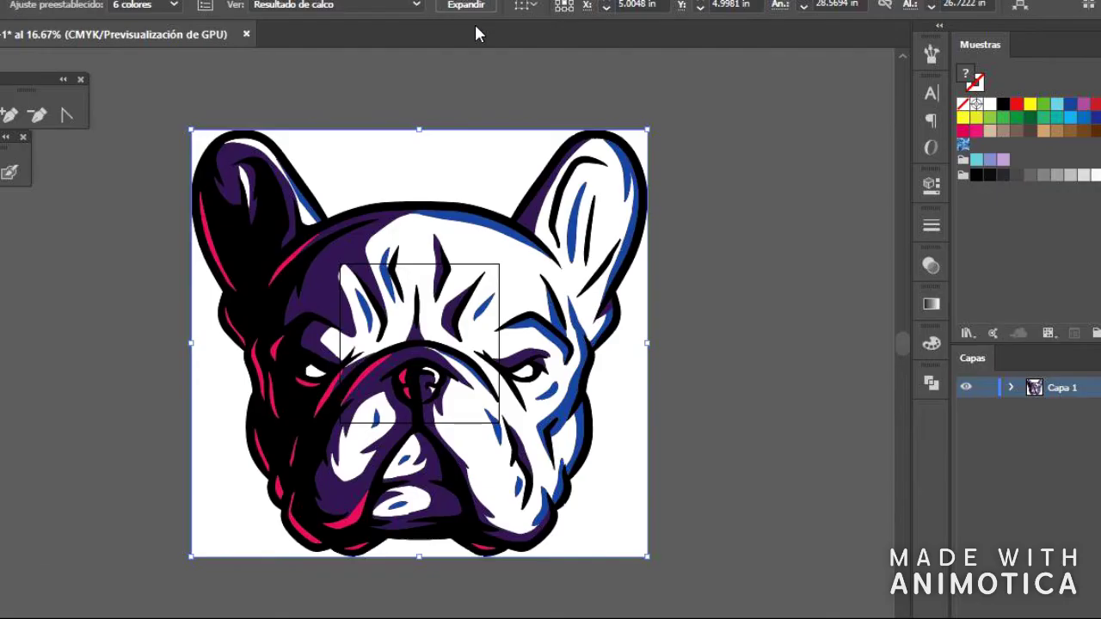
pyautogui.click(465, 9)
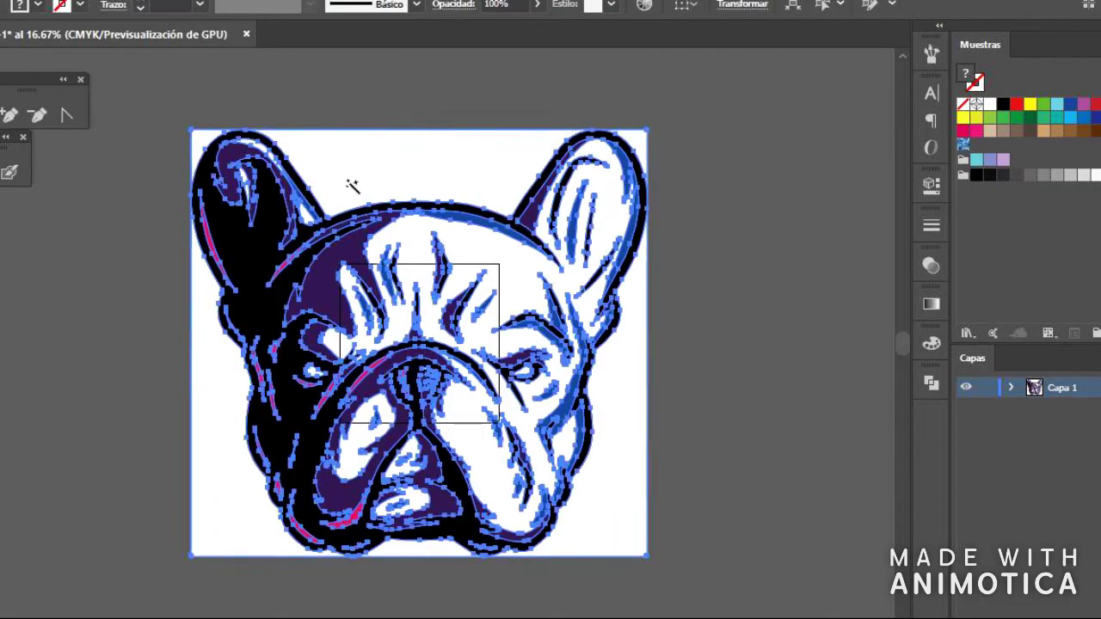
pyautogui.hotkey('ctrl', 'shift', 'F9')
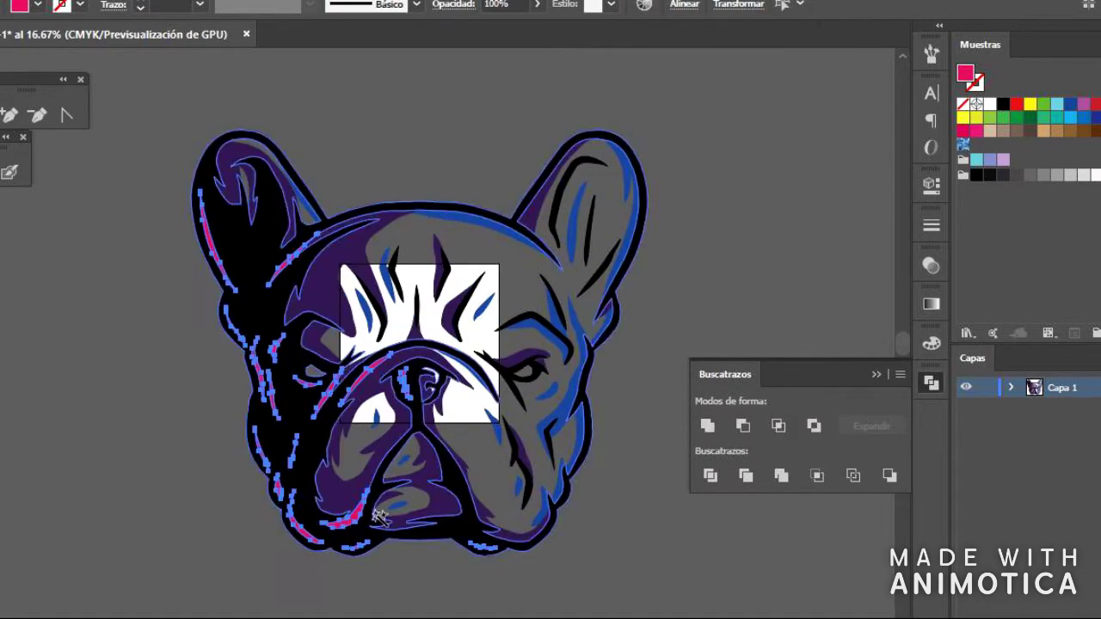
pyautogui.click(760, 125)
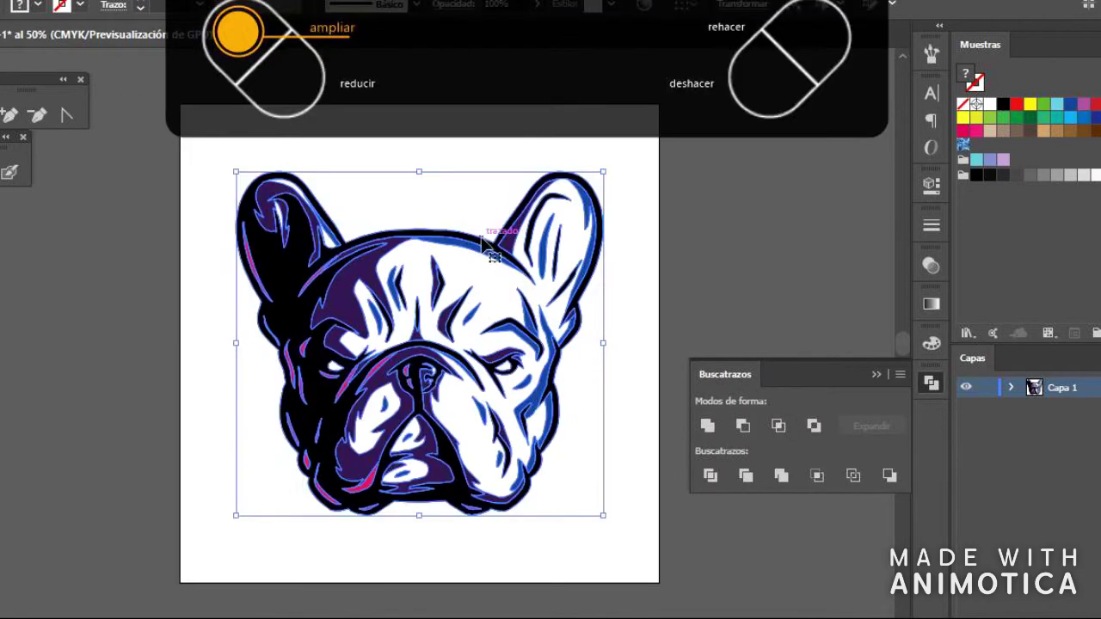
# Move the dog artwork onto layer Capa 6 and sort paths across layers Capa 5 and Capa 4.
pyautogui.moveTo(1096, 551); pyautogui.dragTo(1097, 387)
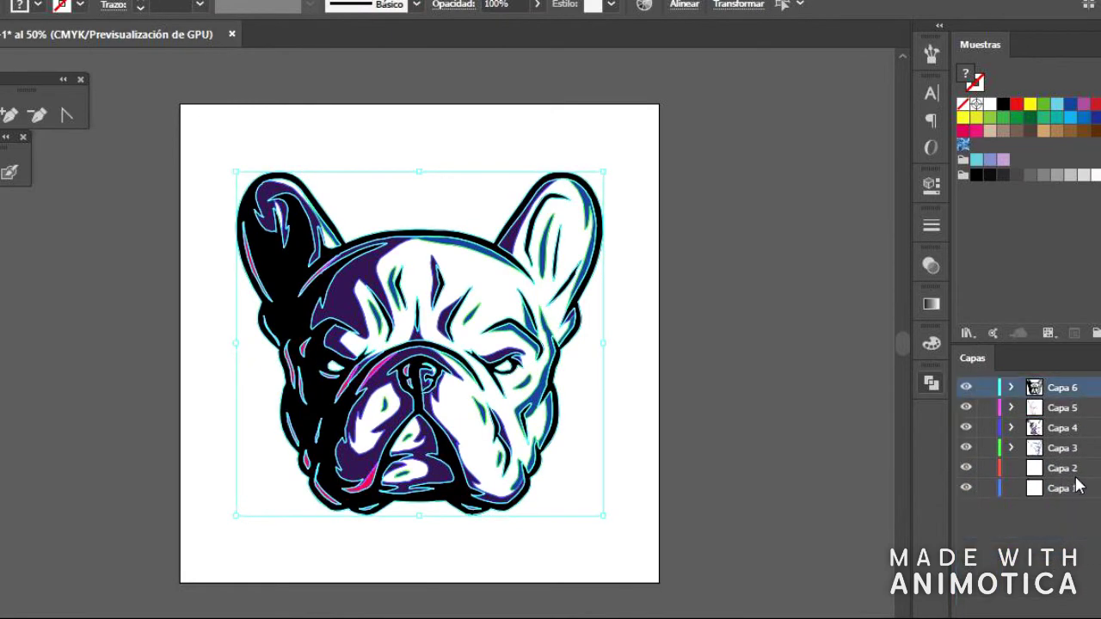
pyautogui.click(765, 409)
pyautogui.click(1002, 408)
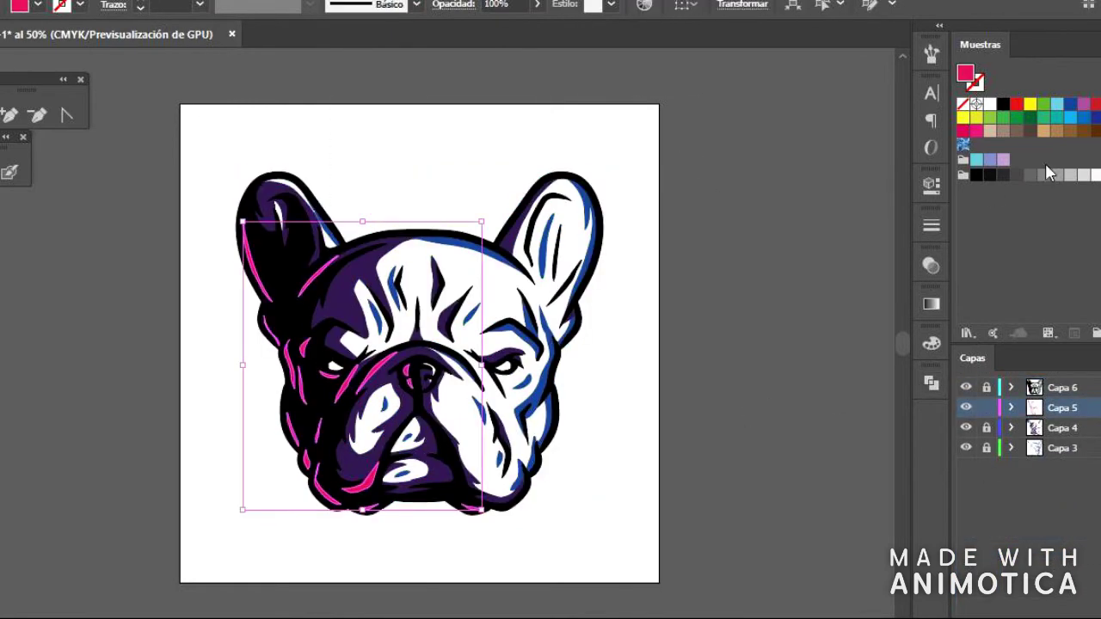
pyautogui.click(997, 387)
pyautogui.click(999, 428)
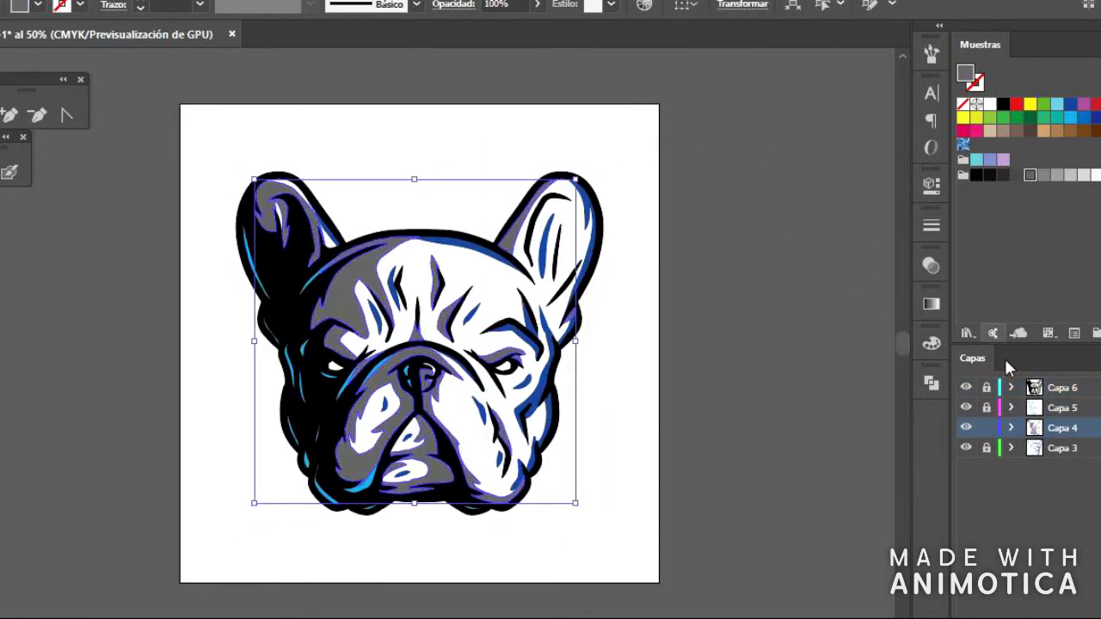
# Recolour the Capa 3 shading grey, Unite the face, expand the stroke, and start eye highlights.
pyautogui.click(987, 448)
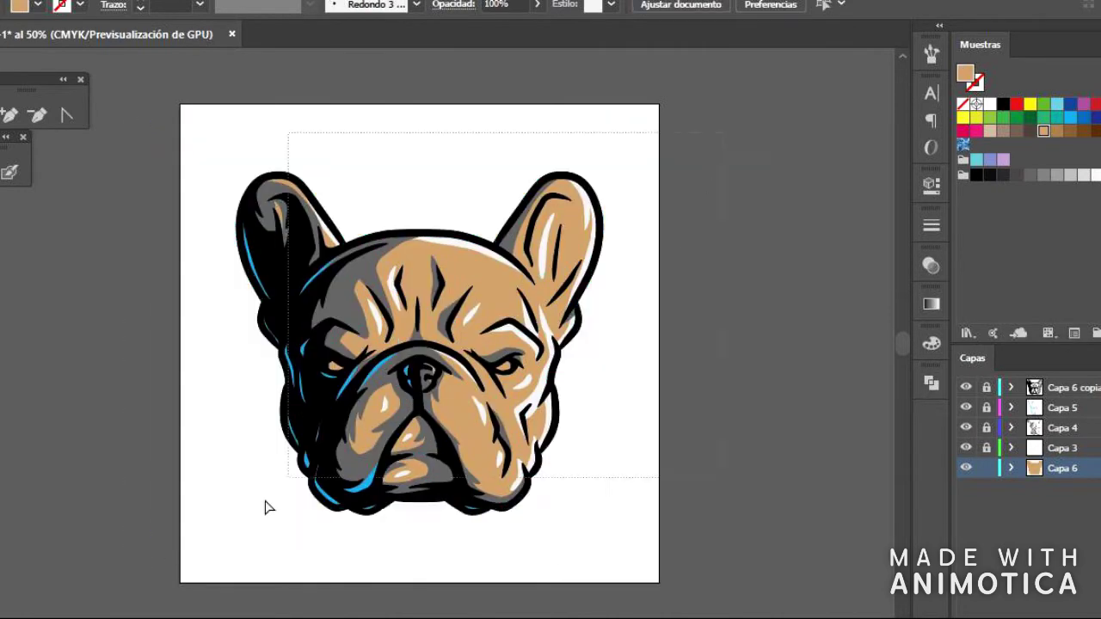
pyautogui.click(707, 424)
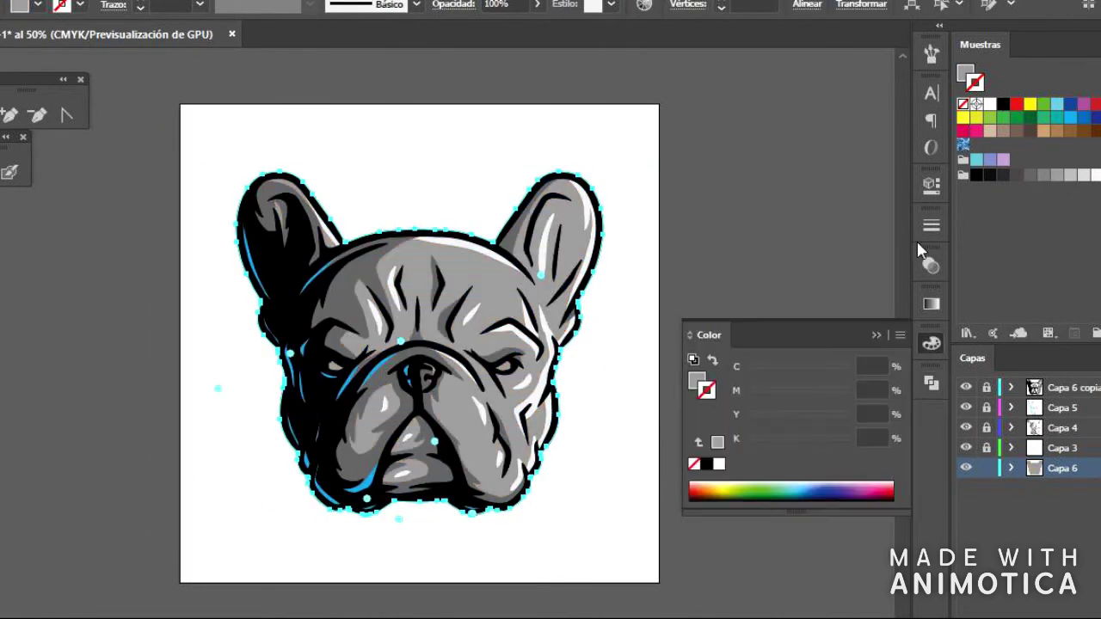
pyautogui.click(1065, 407)
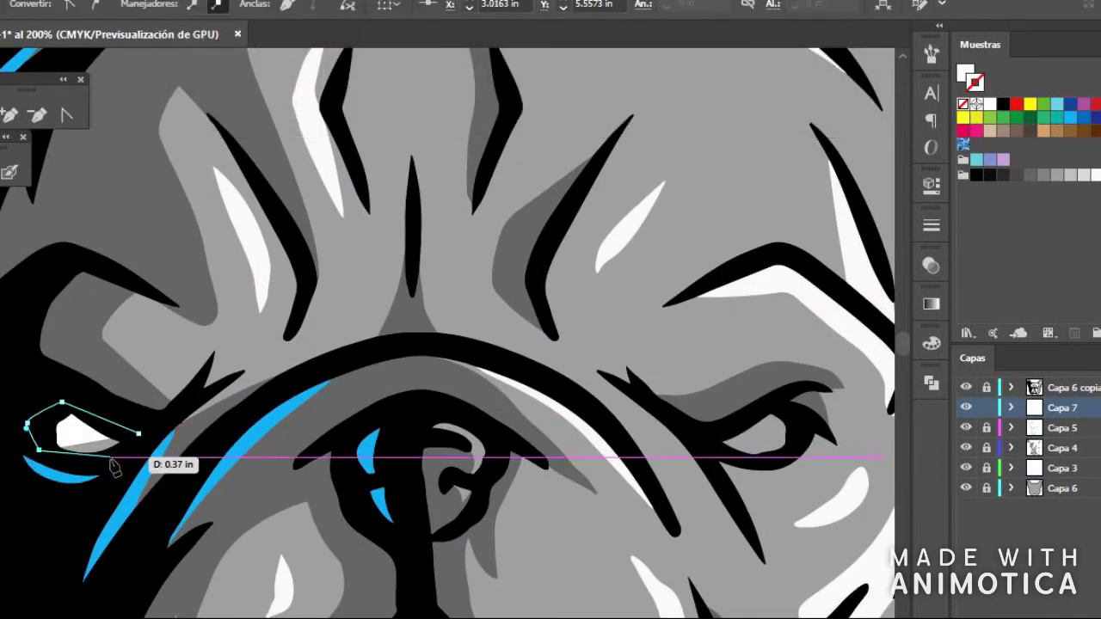
pyautogui.moveTo(611, 391); pyautogui.dragTo(442, 382)
pyautogui.click(608, 412)
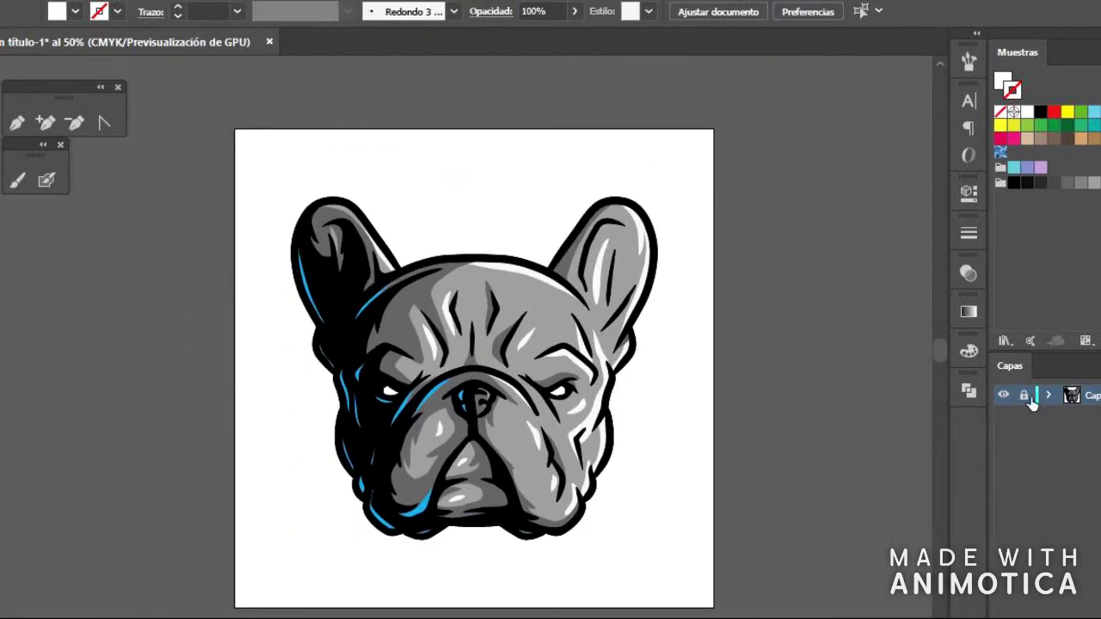
# Draw a circle centred on the dog with a 20 pt stroke.
pyautogui.hotkey('ctrl', 'r')
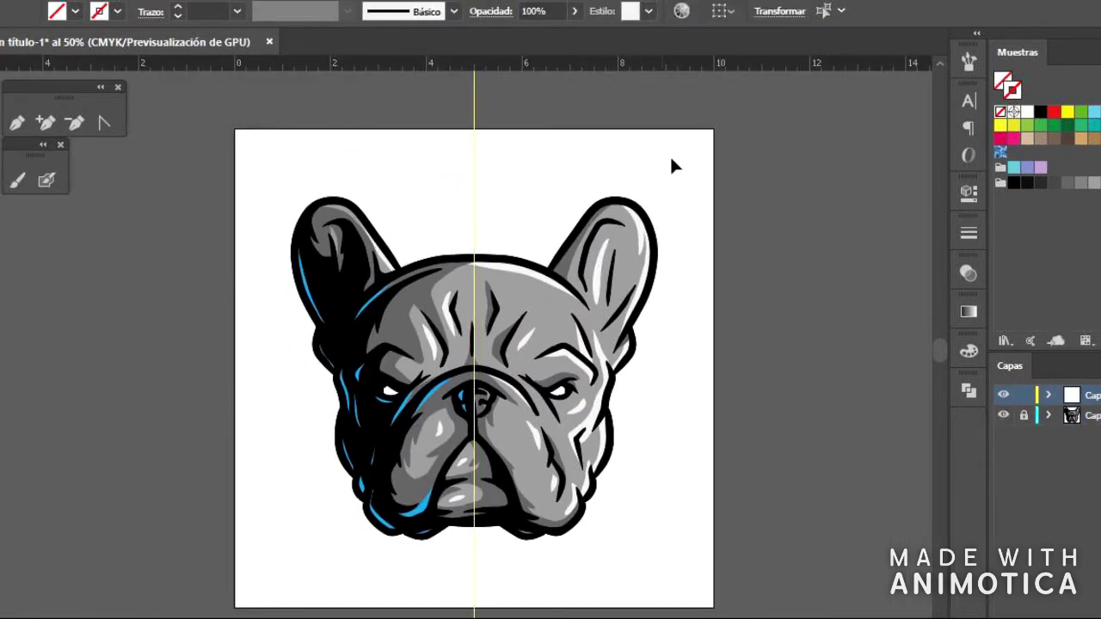
pyautogui.click(1047, 415)
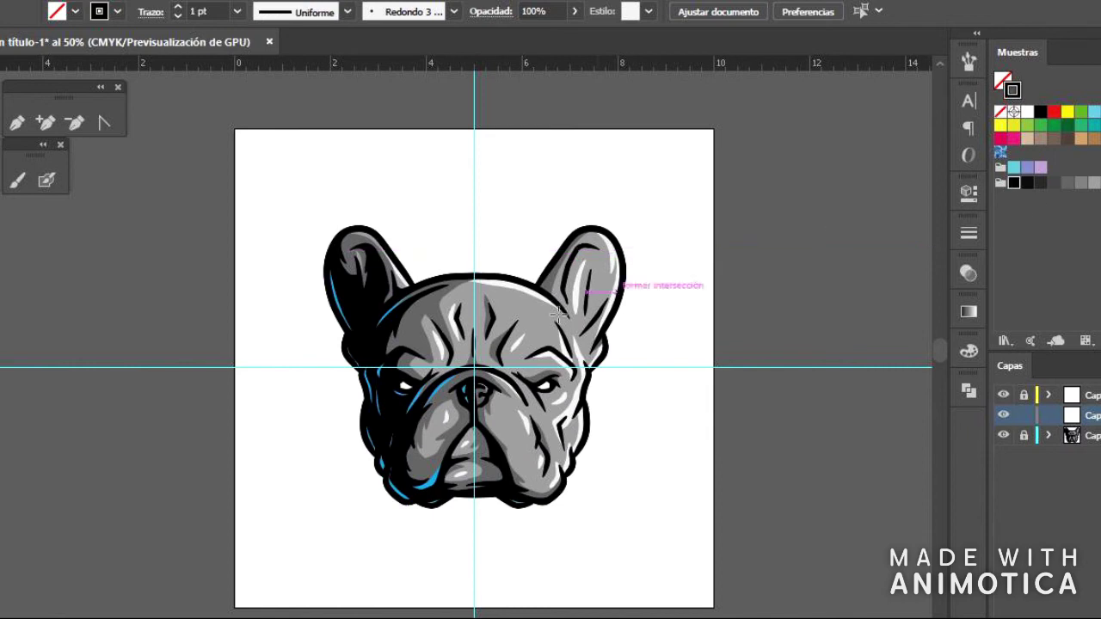
pyautogui.moveTo(634, 325); pyautogui.dragTo(634, 326)
pyautogui.click(968, 233)
pyautogui.click(862, 254)
pyautogui.click(888, 526)
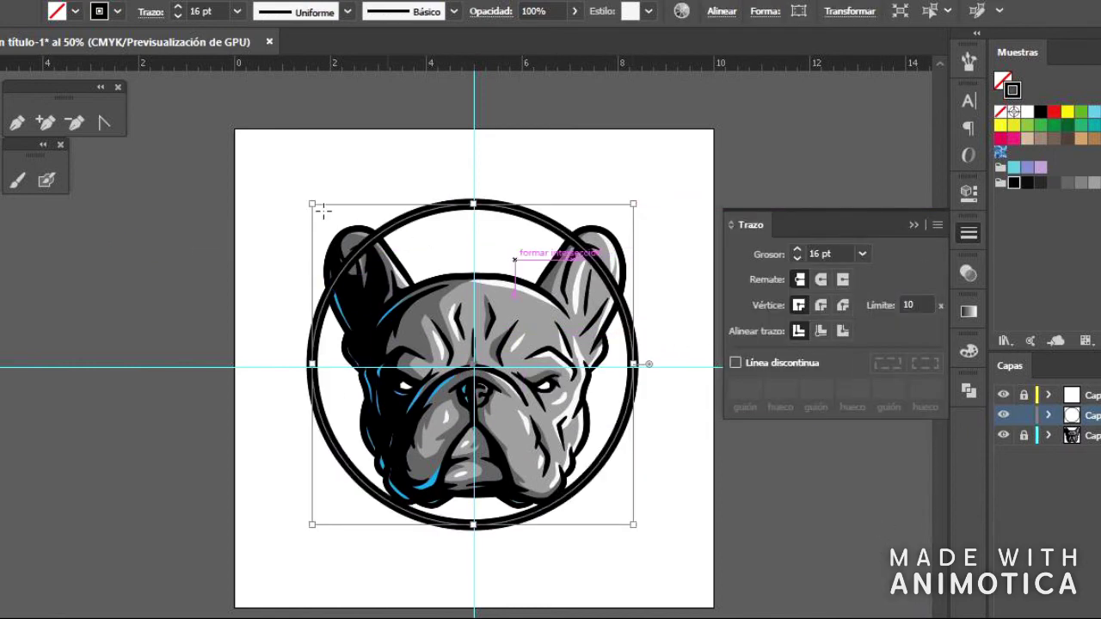
pyautogui.click(968, 233)
pyautogui.click(861, 254)
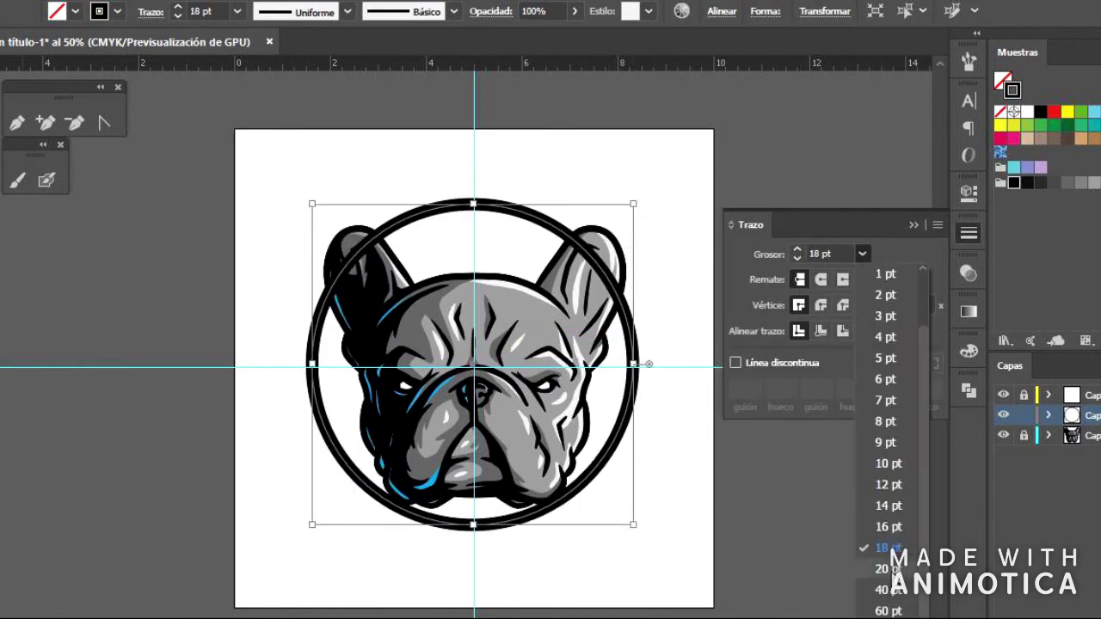
pyautogui.click(888, 569)
pyautogui.click(656, 206)
pyautogui.click(728, 157)
# Send the circle behind the dog and thicken its stroke to 40 pt.
pyautogui.scroll(1, 727, 157)
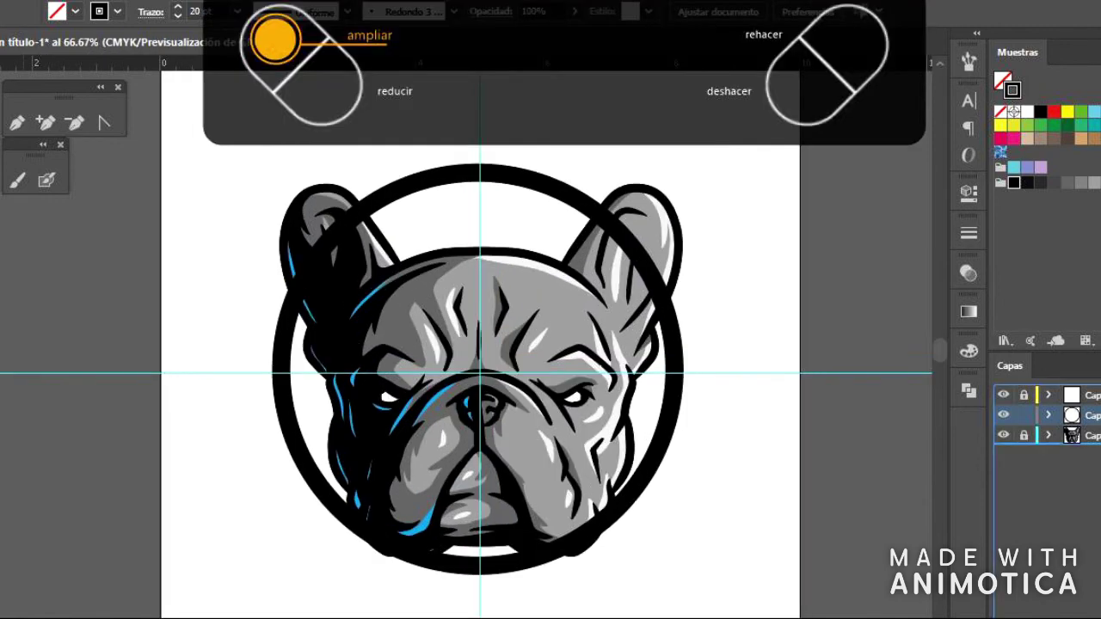
pyautogui.scroll(-1, 801, 287)
pyautogui.click(620, 215)
pyautogui.hotkey('ctrl', '[')
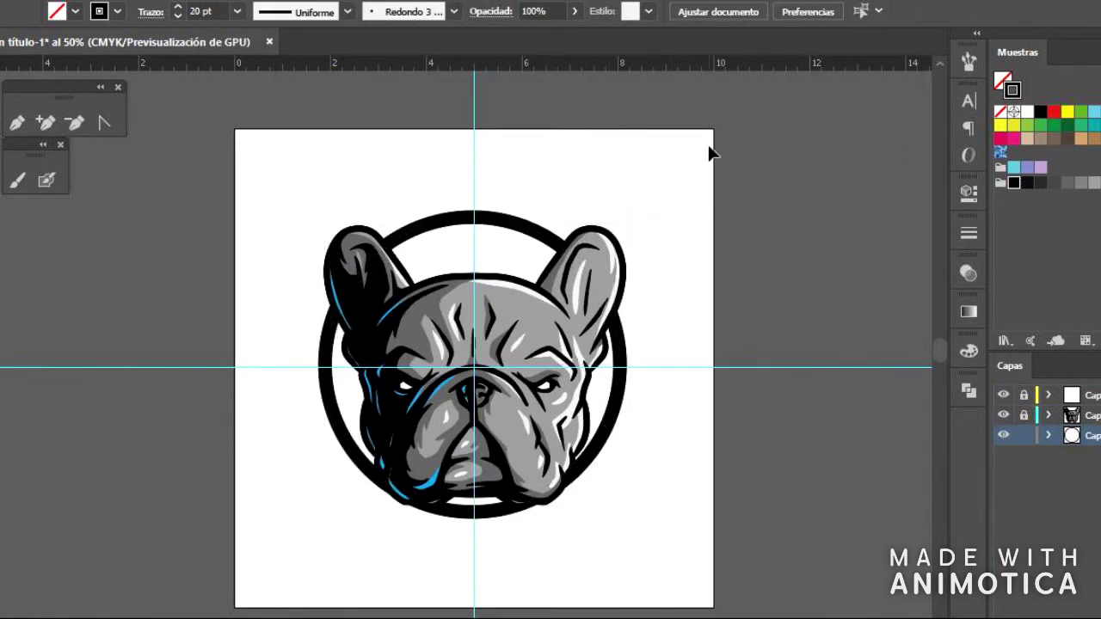
pyautogui.scroll(1, 526, 312)
pyautogui.click(968, 233)
pyautogui.click(861, 254)
pyautogui.click(888, 590)
pyautogui.click(792, 206)
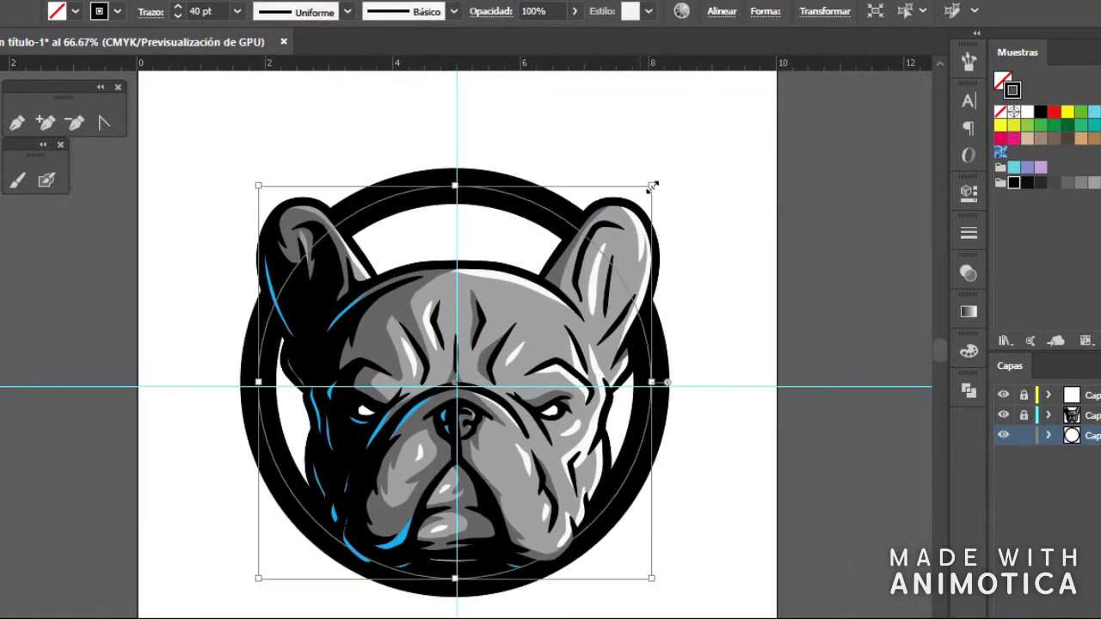
pyautogui.scroll(-1, 658, 200)
# Colour the ring light blue and add a black background rectangle on a new layer.
pyautogui.click(968, 351)
pyautogui.scroll(1, 774, 344)
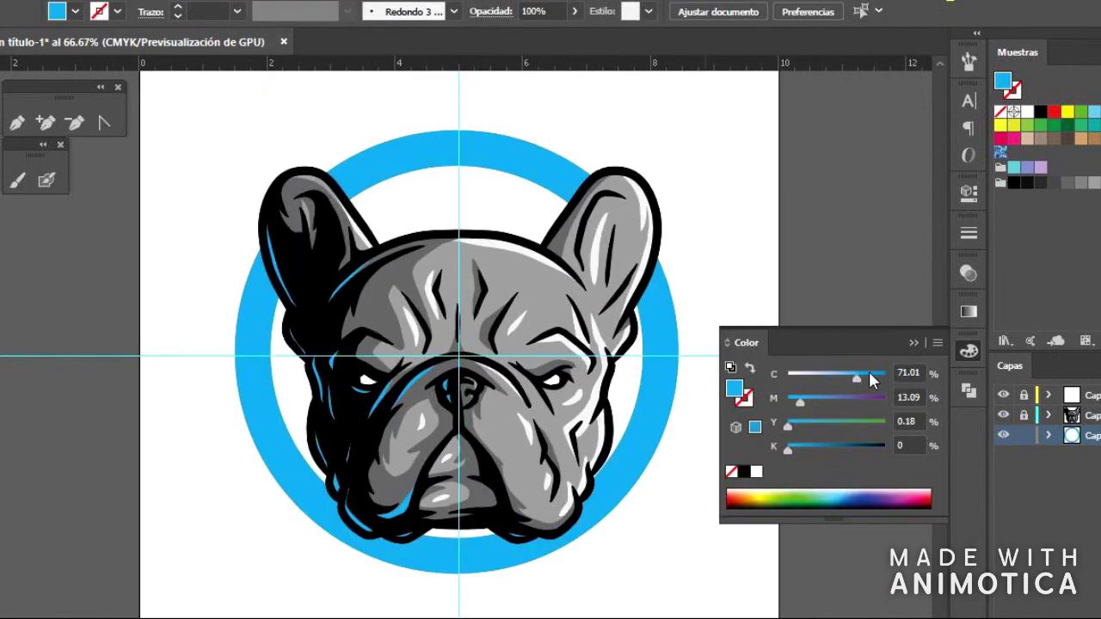
pyautogui.click(969, 351)
pyautogui.hotkey('ctrl', 'l')
pyautogui.scroll(-1, 459, 354)
pyautogui.scroll(-1, 458, 353)
pyautogui.click(1014, 183)
pyautogui.moveTo(298, 194)
pyautogui.mouseDown()
pyautogui.moveTo(533, 374)
pyautogui.moveTo(618, 513)
pyautogui.mouseUp()
pyautogui.scroll(1, 462, 354)
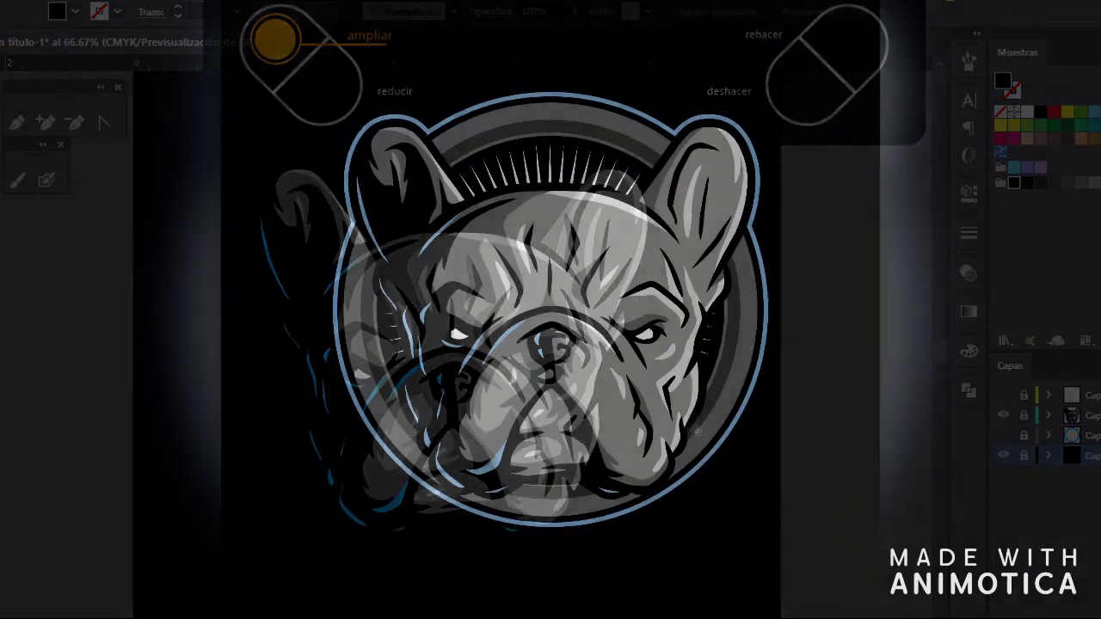